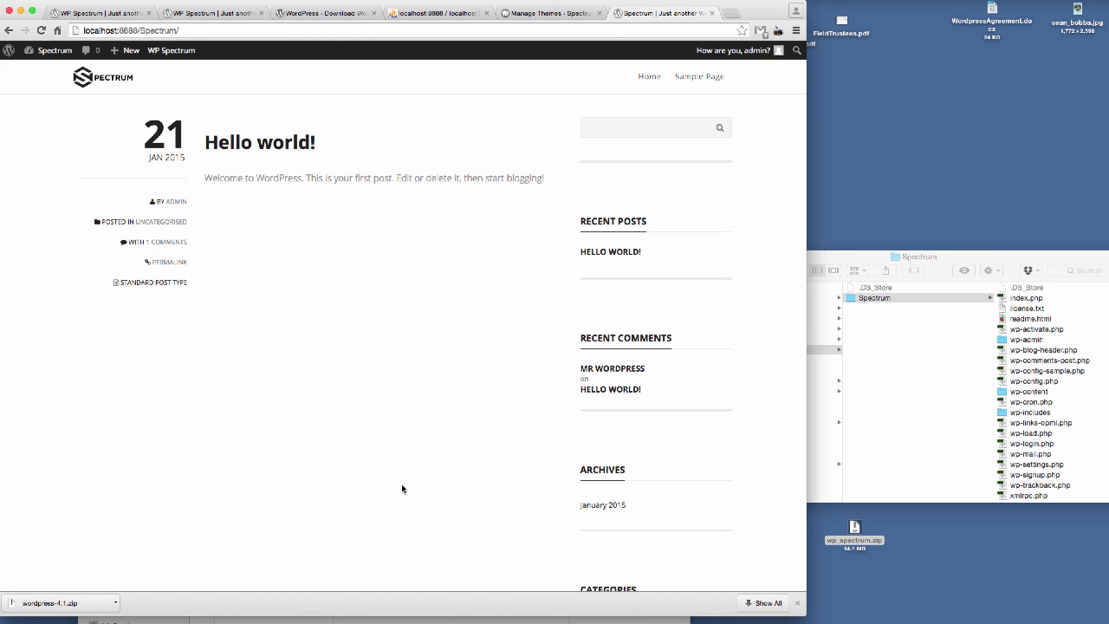
# Step: Switch to the Manage Themes tab to see WP Spectrum active with its plugin notice
pyautogui.click(532, 16)
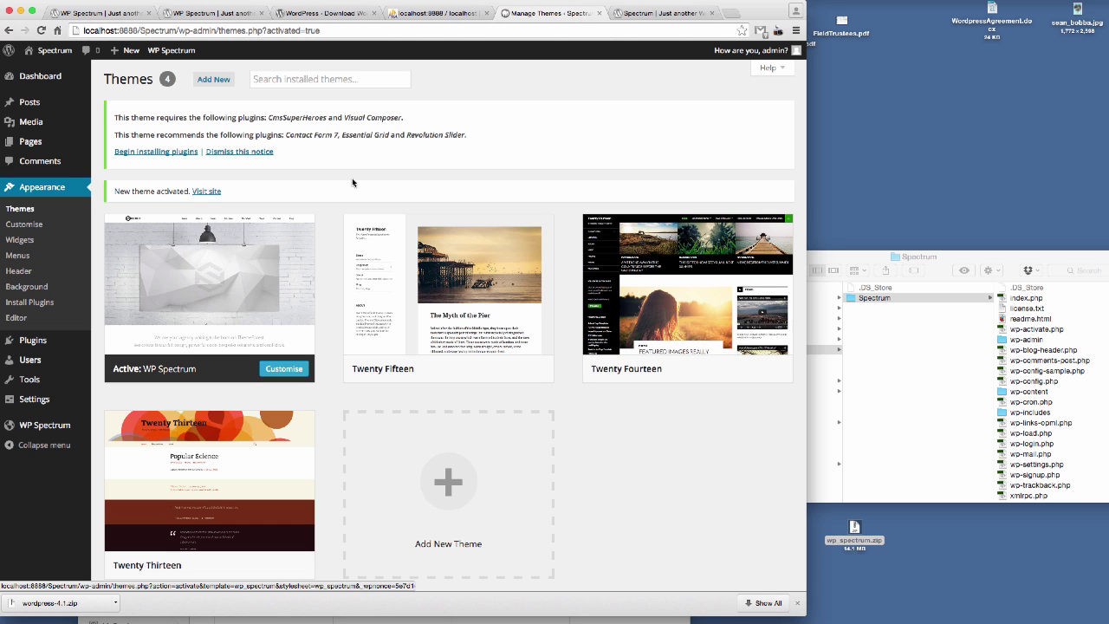
# Step: Bulk-install all five required and recommended Spectrum plugins, then return to the plugins installer
pyautogui.click(146, 155)
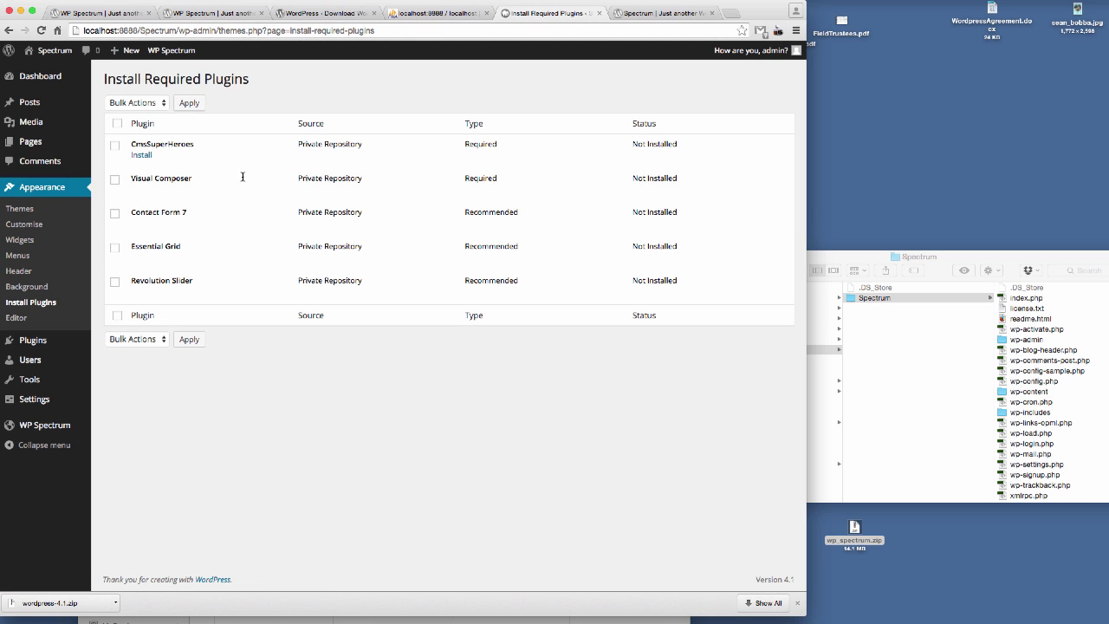
pyautogui.click(117, 124)
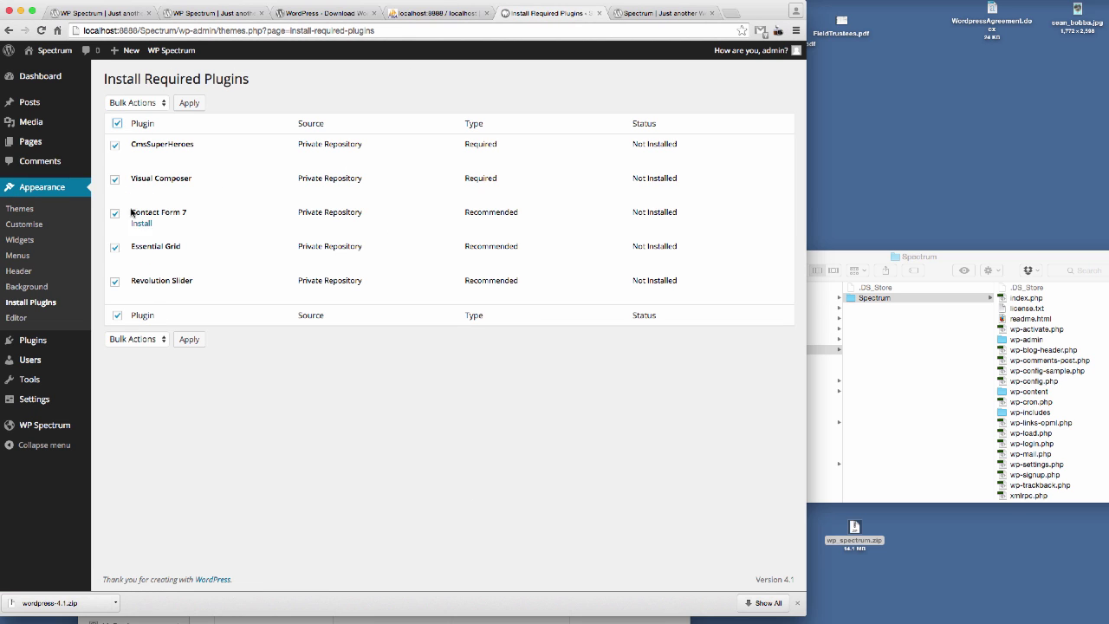
pyautogui.click(142, 103)
pyautogui.click(139, 115)
pyautogui.click(190, 103)
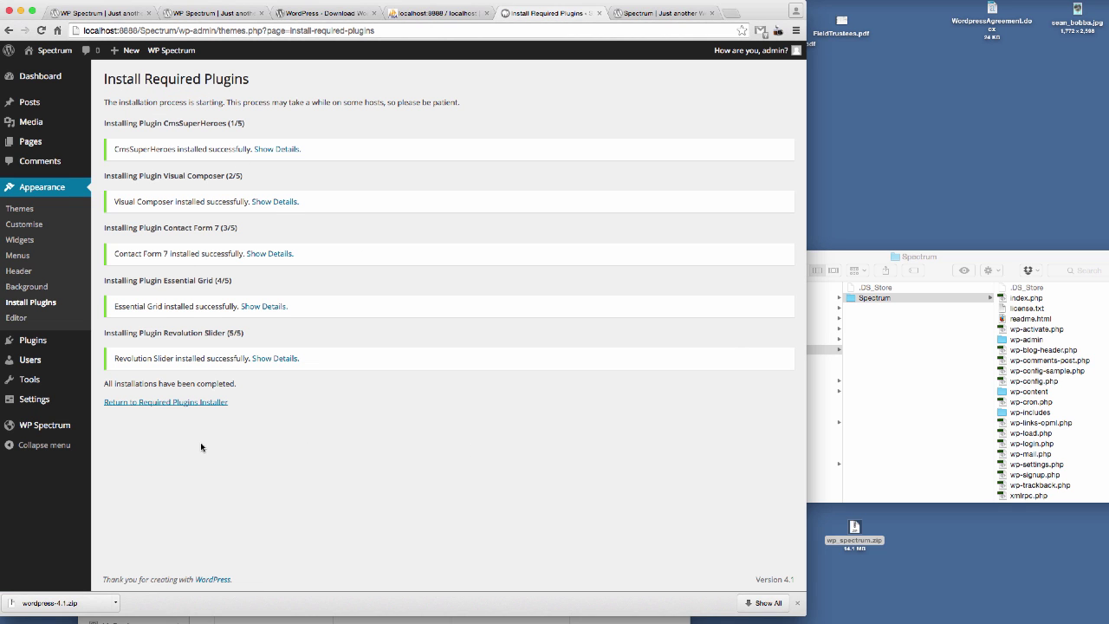
pyautogui.click(154, 404)
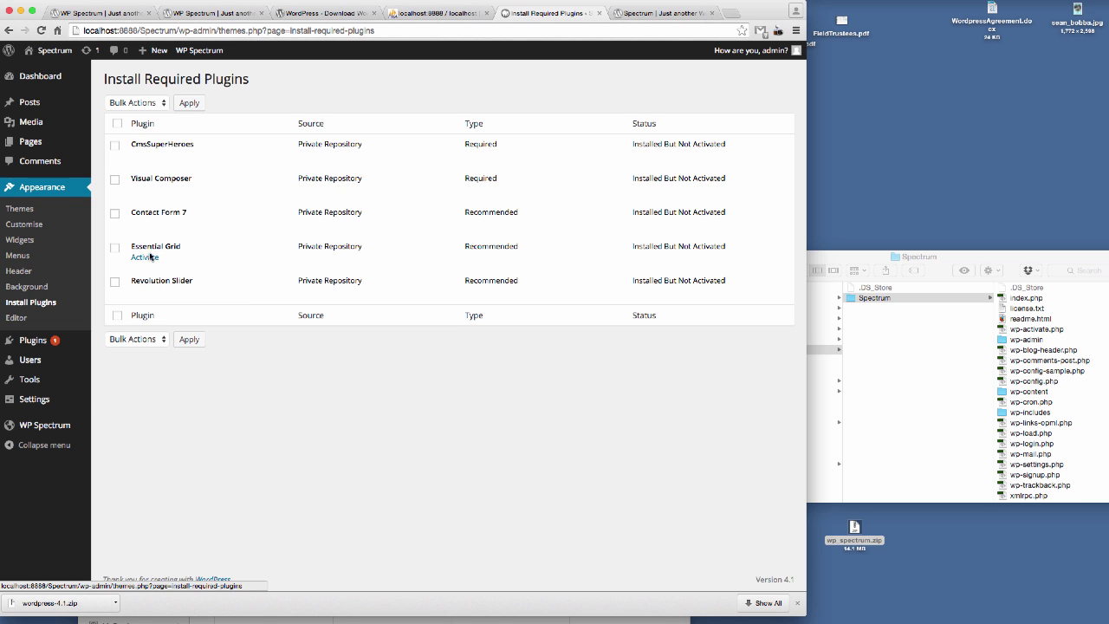
# Step: Bulk-activate CmsSuperHeroes, Contact Form 7, Essential Grid, Revolution Slider and WPBakery Visual Composer
pyautogui.click(31, 342)
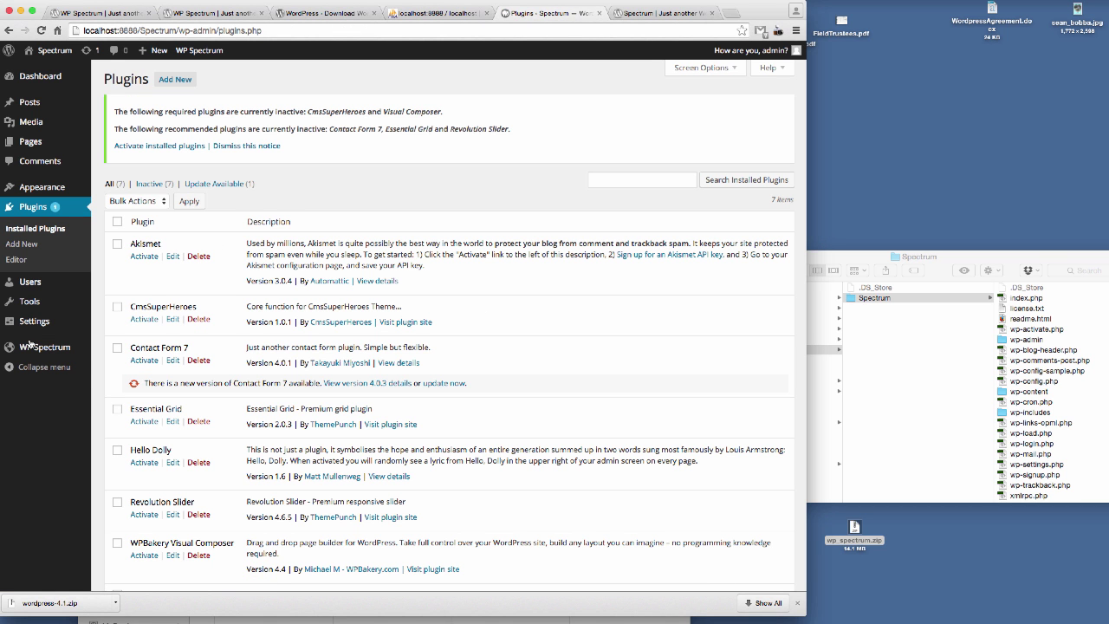
pyautogui.scroll(-2, 146, 260)
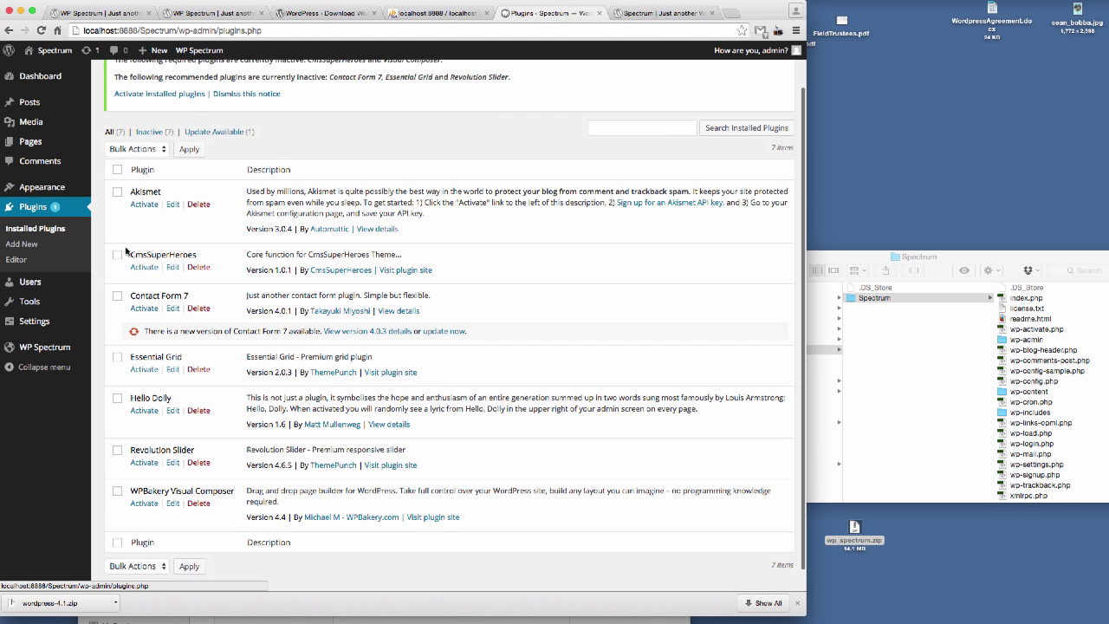
pyautogui.click(117, 254)
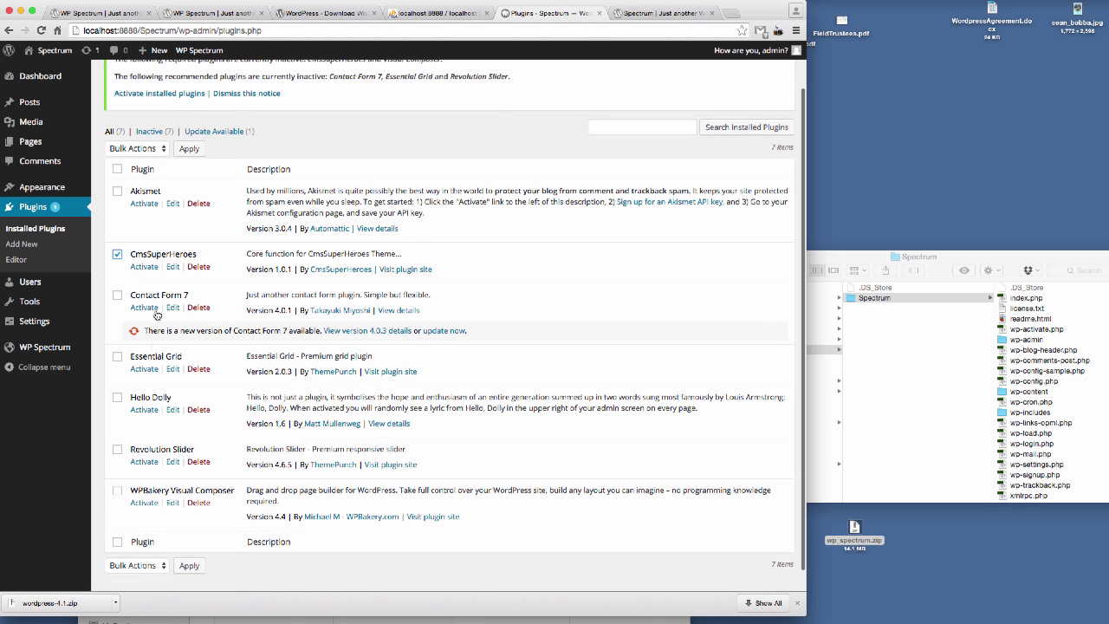
pyautogui.click(117, 295)
pyautogui.click(117, 356)
pyautogui.click(117, 449)
pyautogui.click(117, 491)
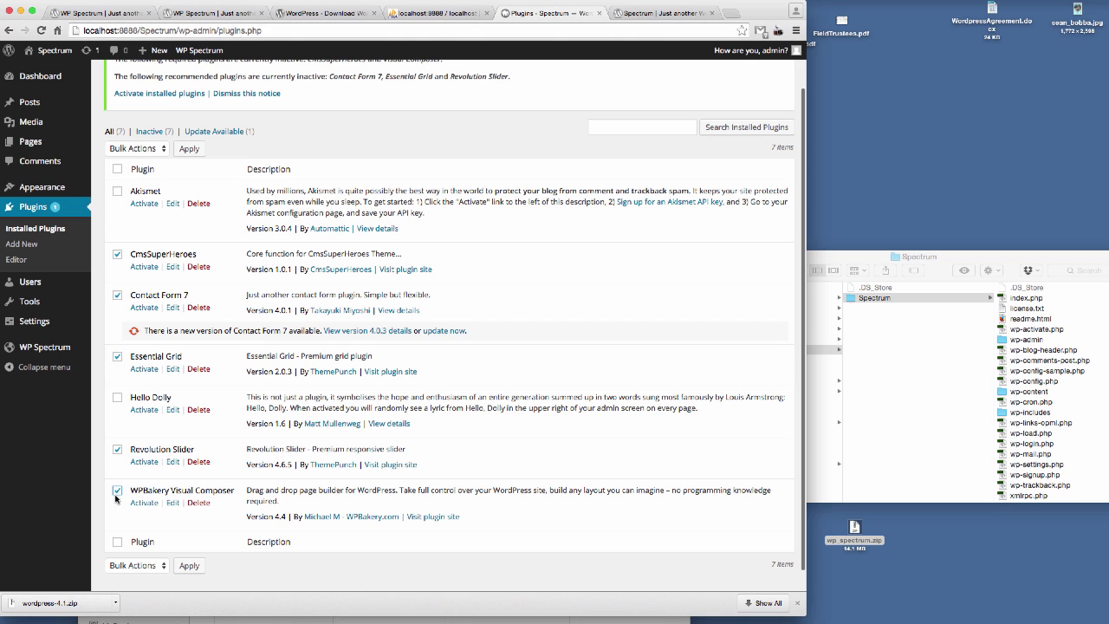
pyautogui.click(141, 566)
pyautogui.click(126, 575)
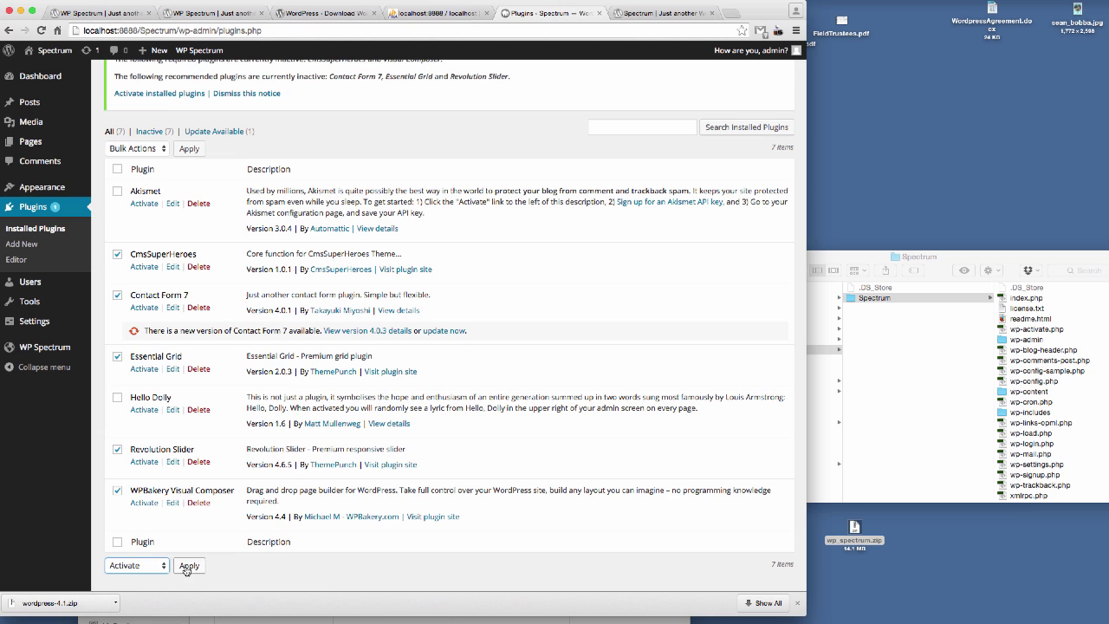
pyautogui.click(189, 565)
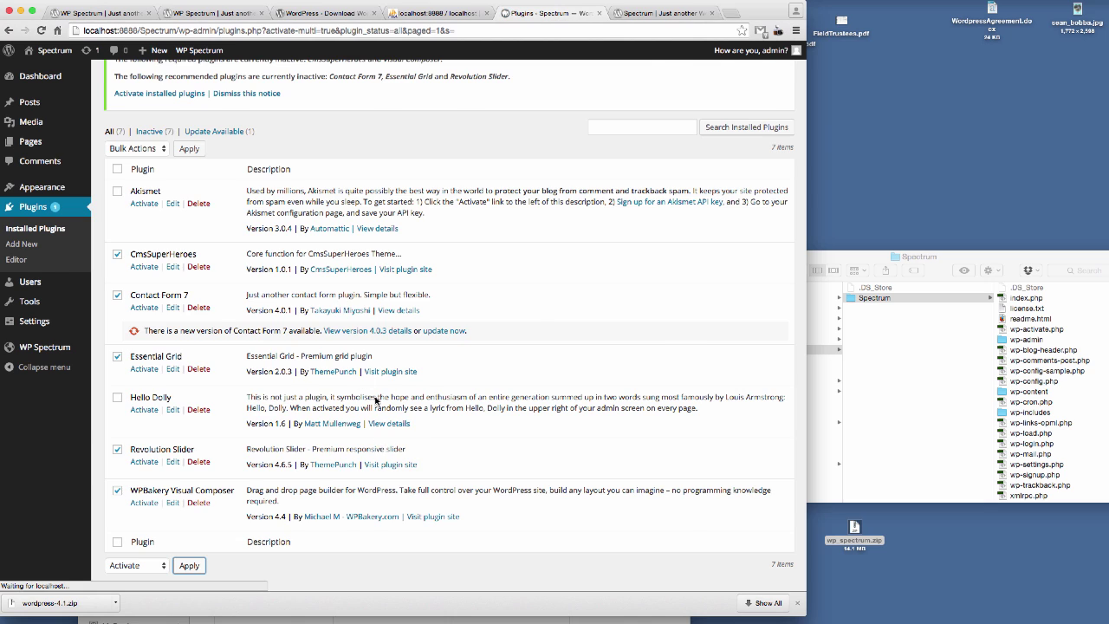
# Step: Scroll through the plugins list to check the five Spectrum plugins are active
pyautogui.scroll(-4, 432, 390)
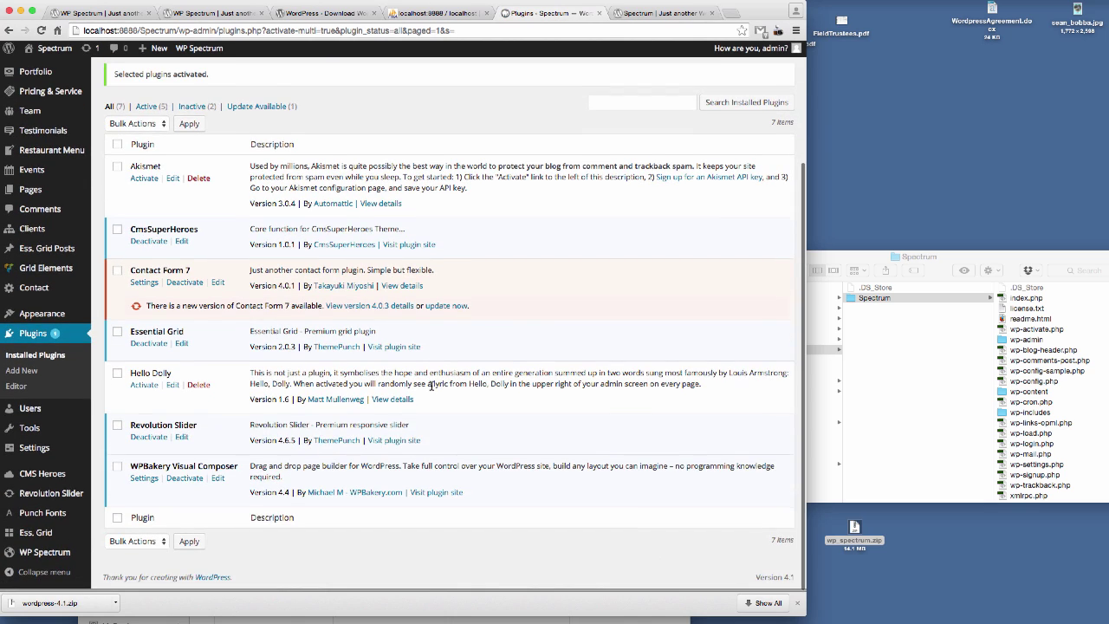
pyautogui.scroll(4, 109, 286)
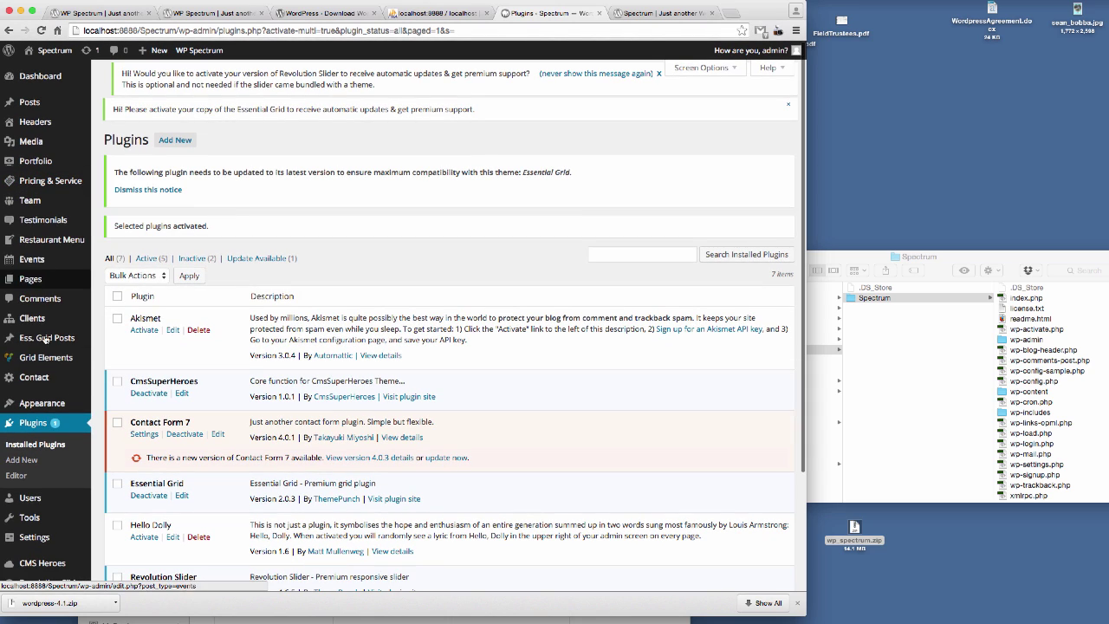
pyautogui.scroll(-5, 78, 433)
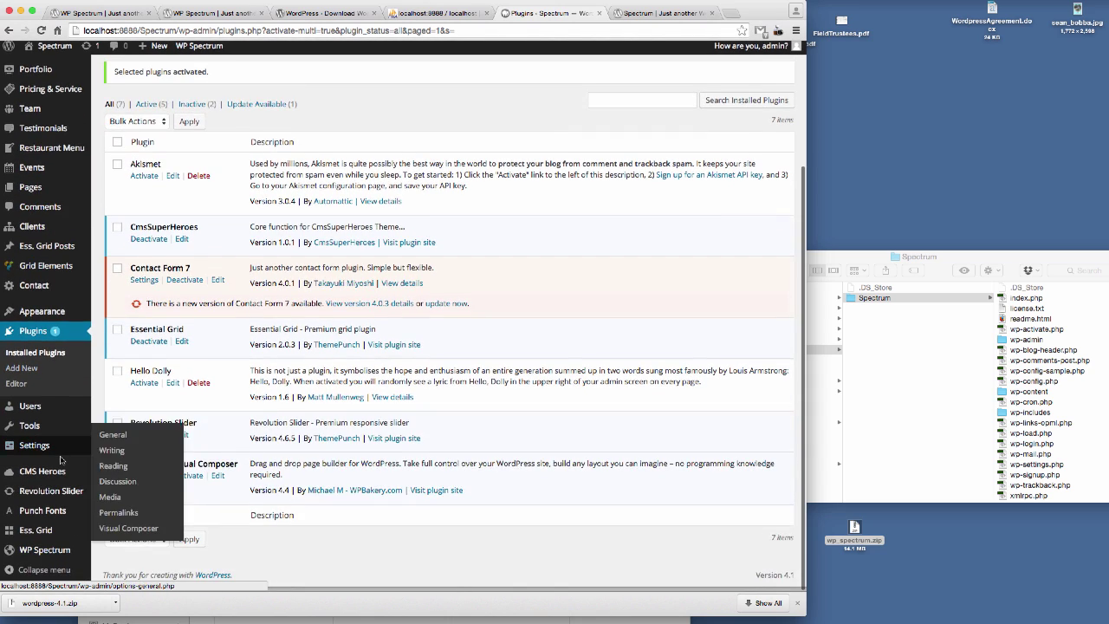
pyautogui.scroll(5, 55, 347)
# Step: Reload the site's front page, still showing Hello world, then return to Plugins
pyautogui.click(663, 13)
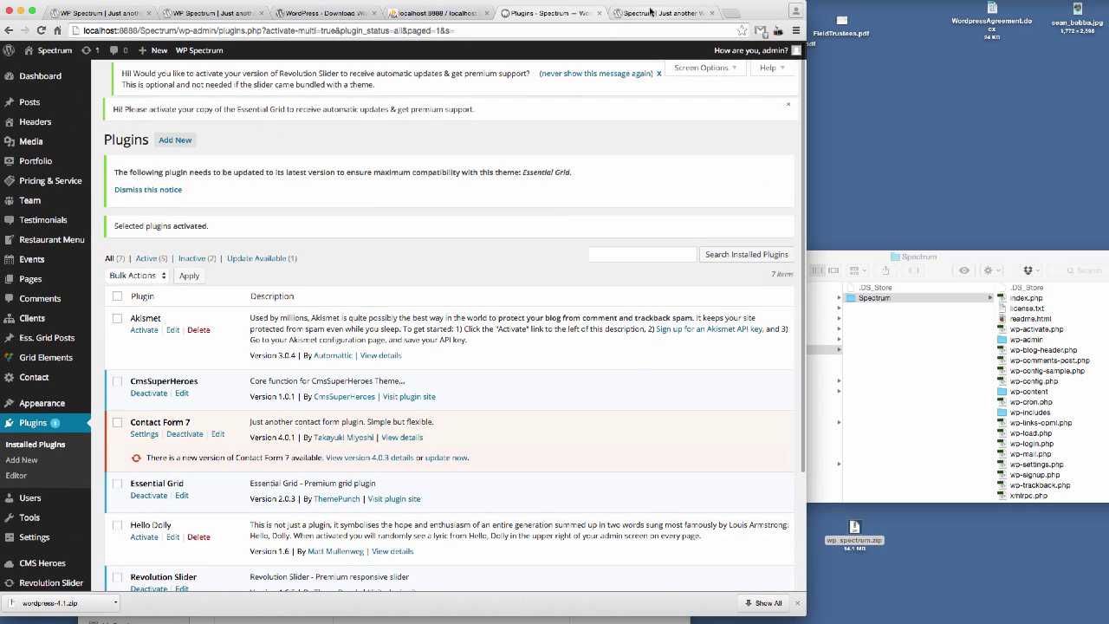
pyautogui.click(258, 32)
pyautogui.press('Return')
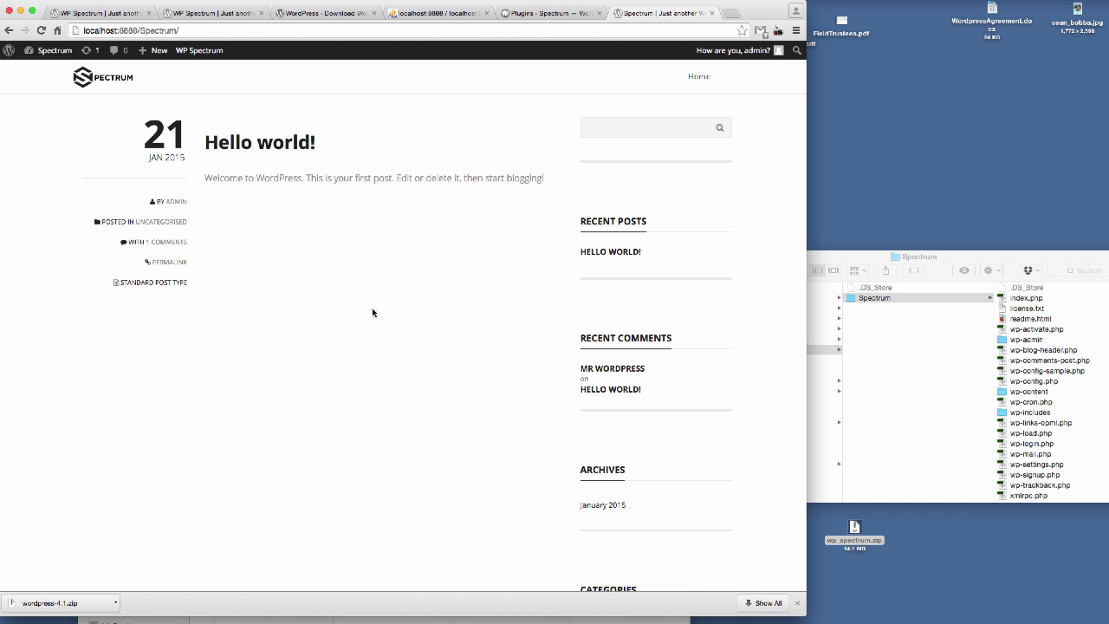
pyautogui.click(545, 16)
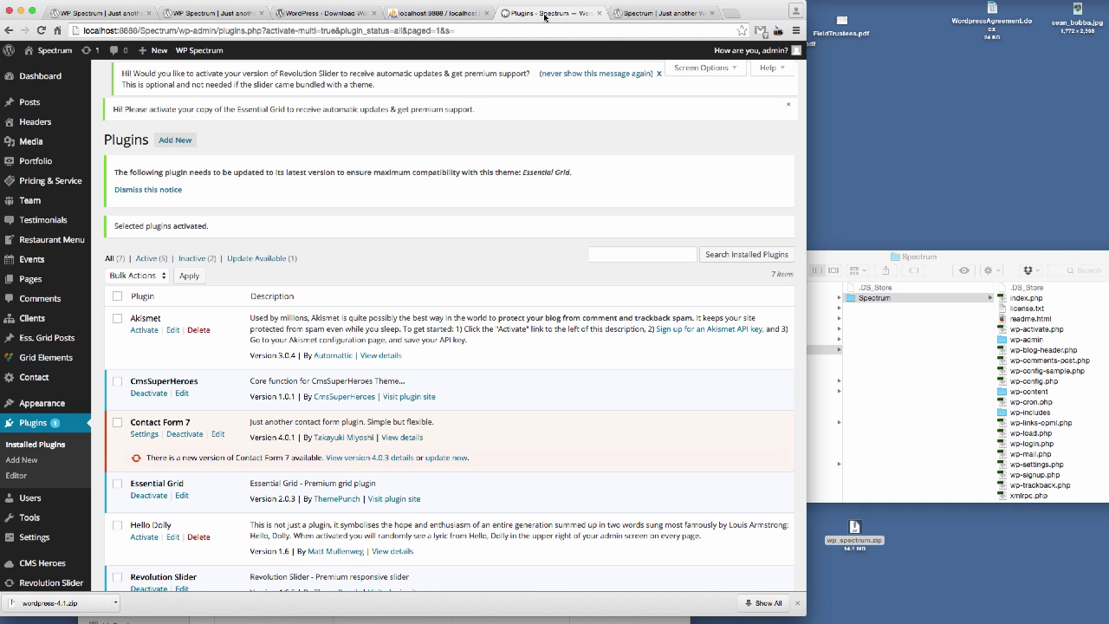
pyautogui.scroll(-4, 501, 346)
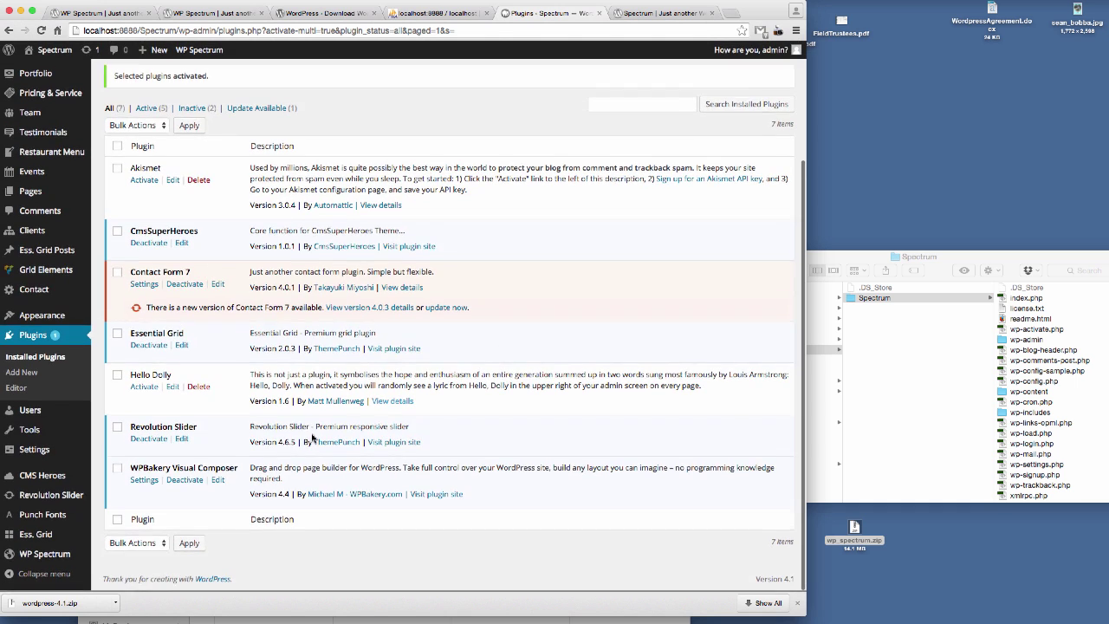
pyautogui.moveTo(44, 555)
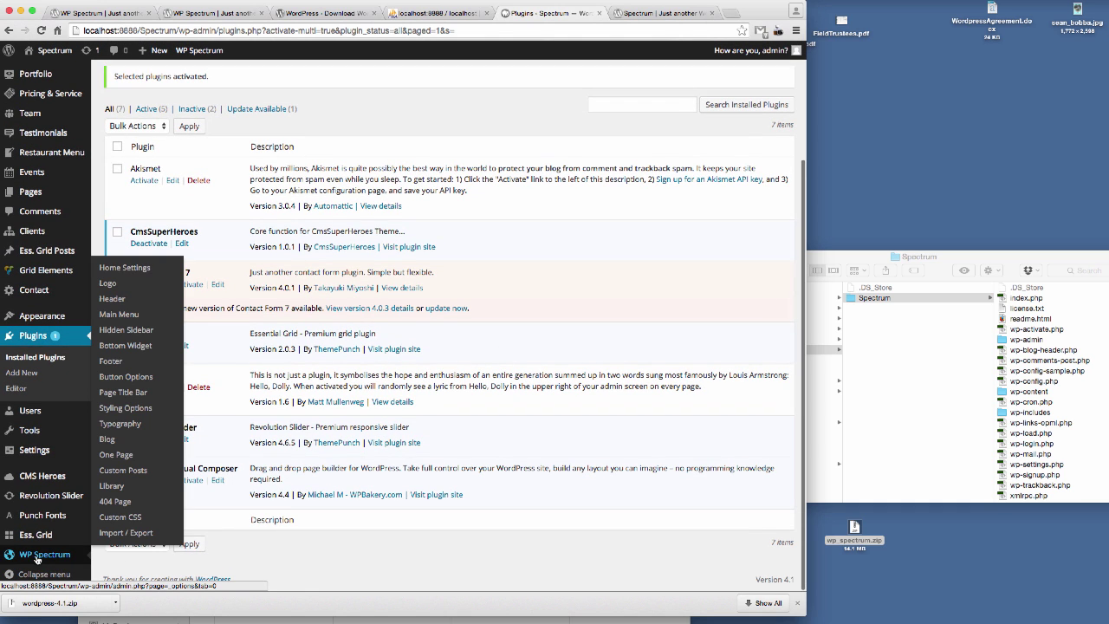
# Step: Open the WP Spectrum theme options and decline anonymous usage tracking
pyautogui.click(40, 559)
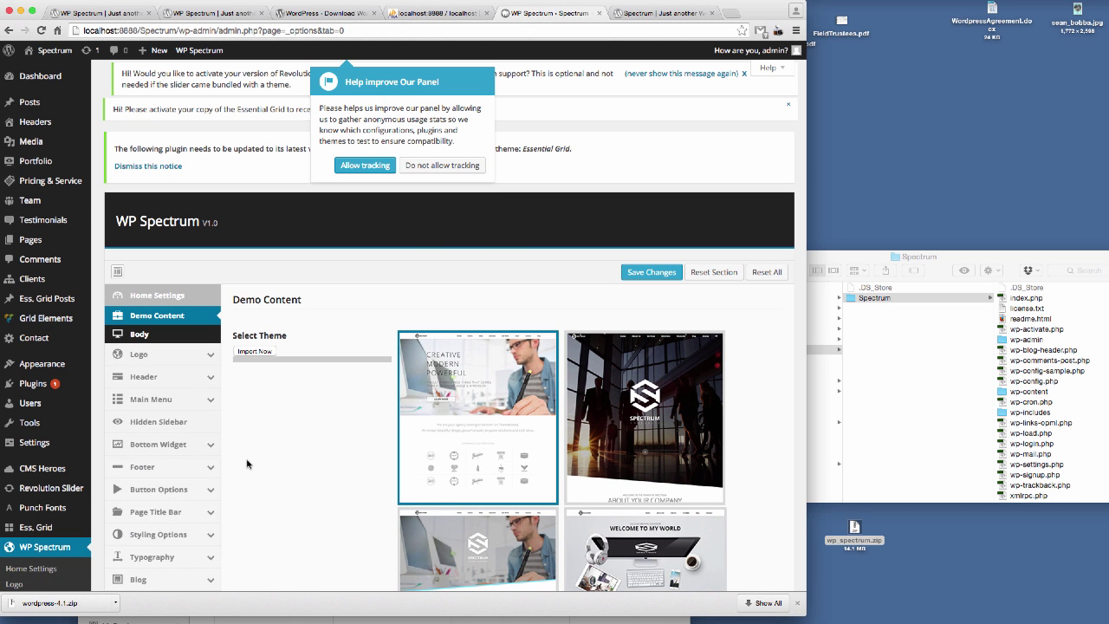
pyautogui.click(444, 166)
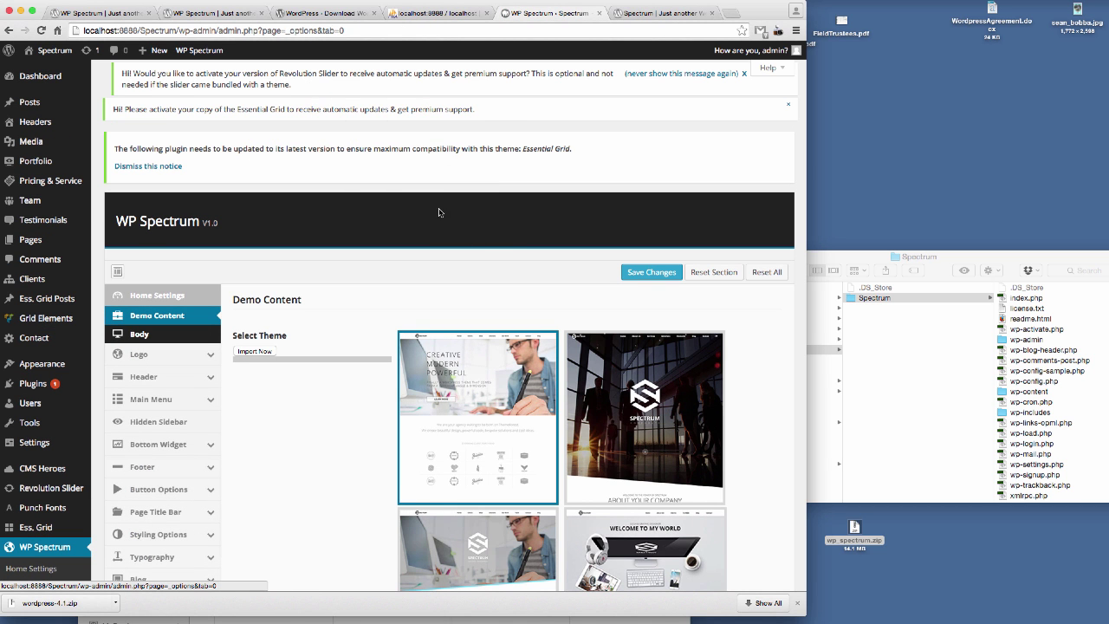
pyautogui.scroll(-2, 477, 202)
pyautogui.scroll(-2, 477, 203)
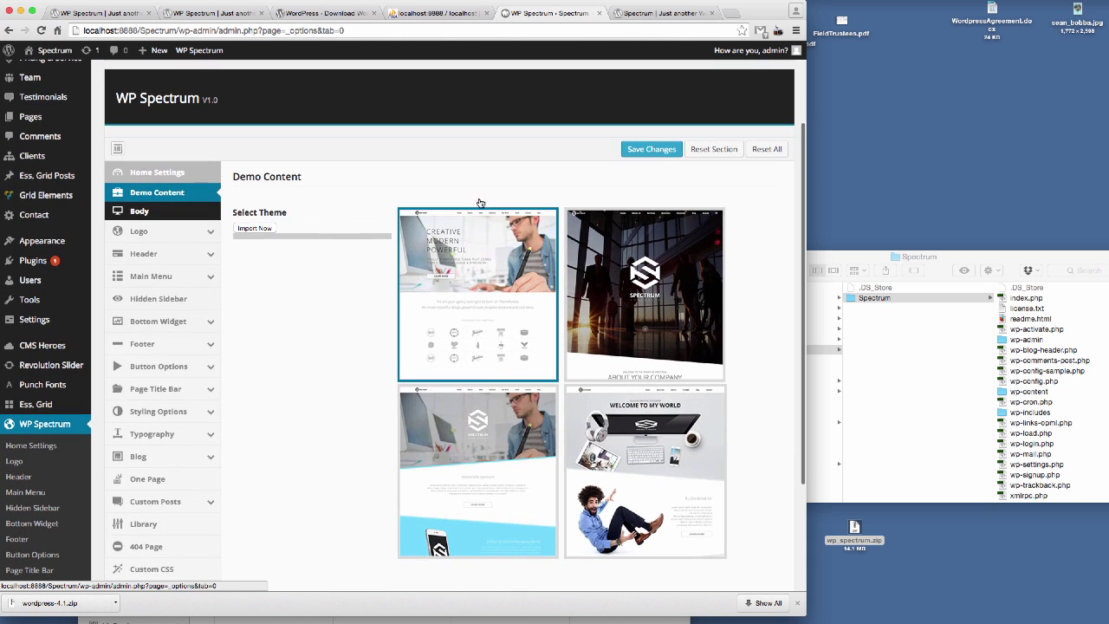
# Step: From the Demo Content options, start the demo data import and confirm it
pyautogui.click(161, 176)
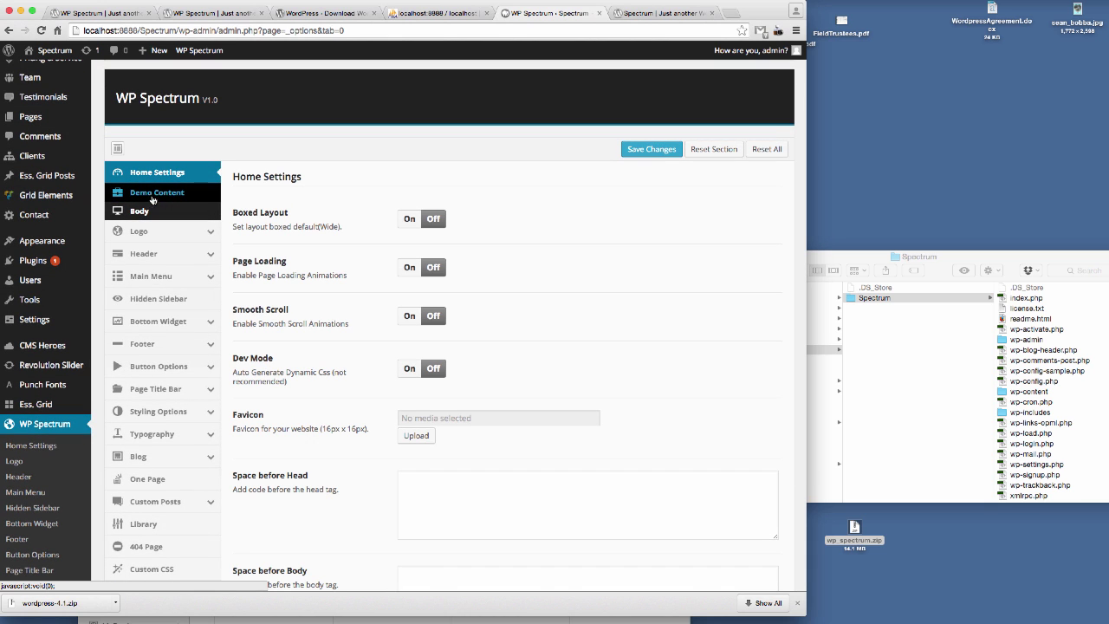
pyautogui.click(151, 195)
pyautogui.scroll(-2, 320, 334)
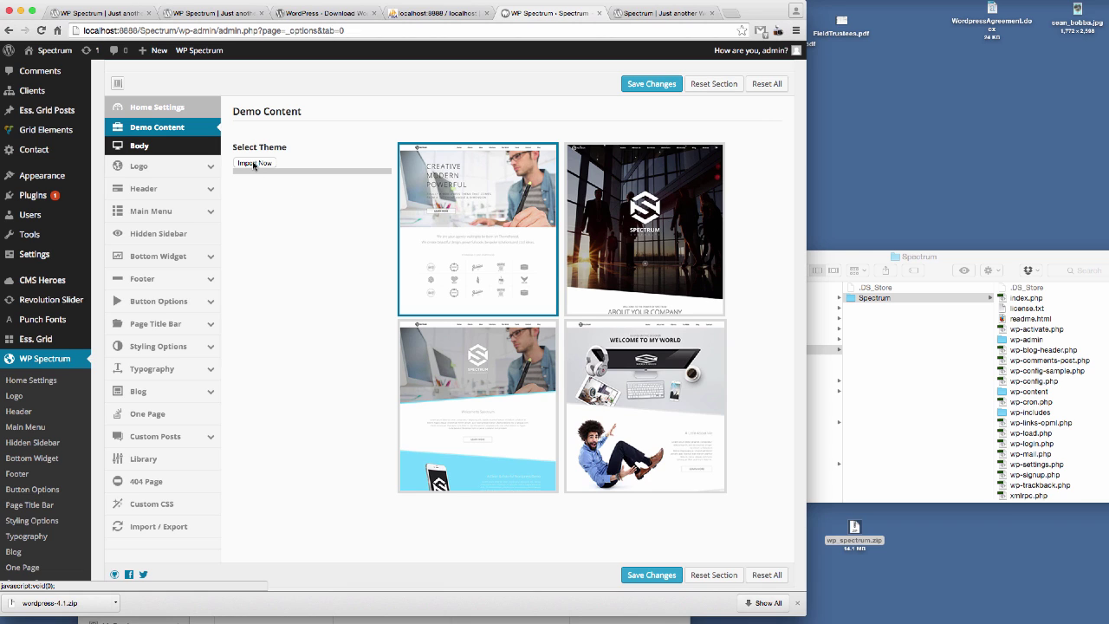
pyautogui.click(254, 164)
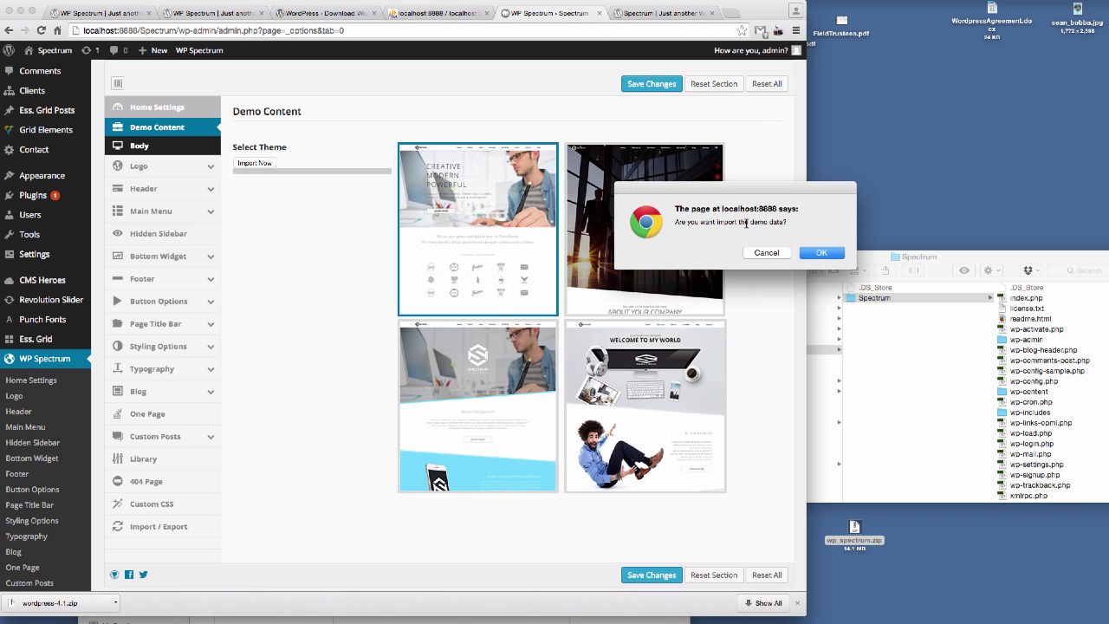
pyautogui.click(822, 253)
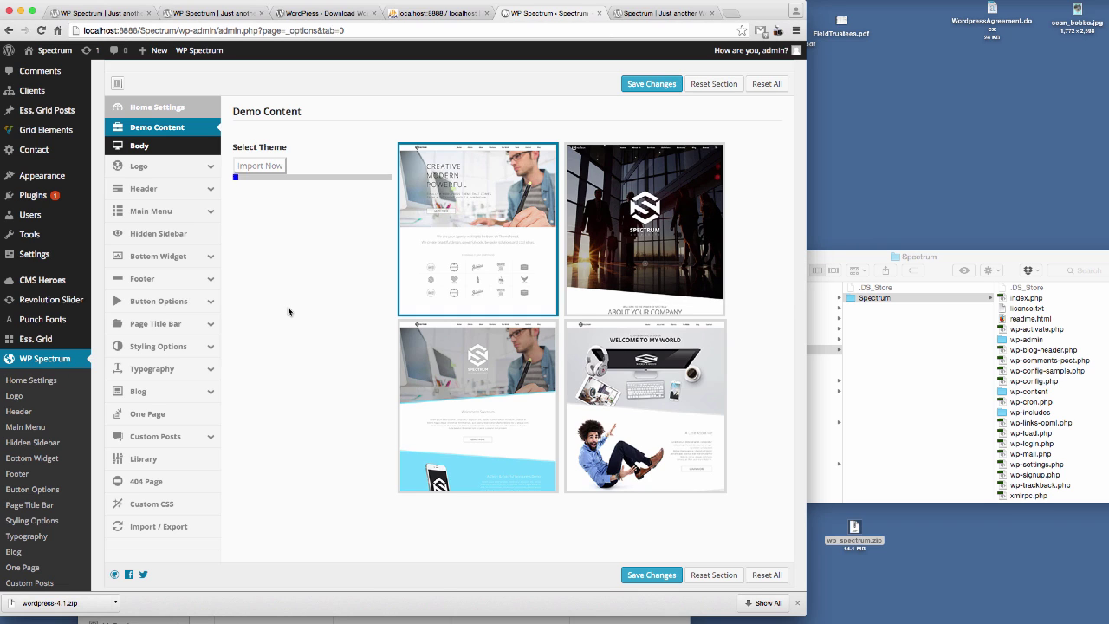
pyautogui.click(665, 14)
pyautogui.click(105, 12)
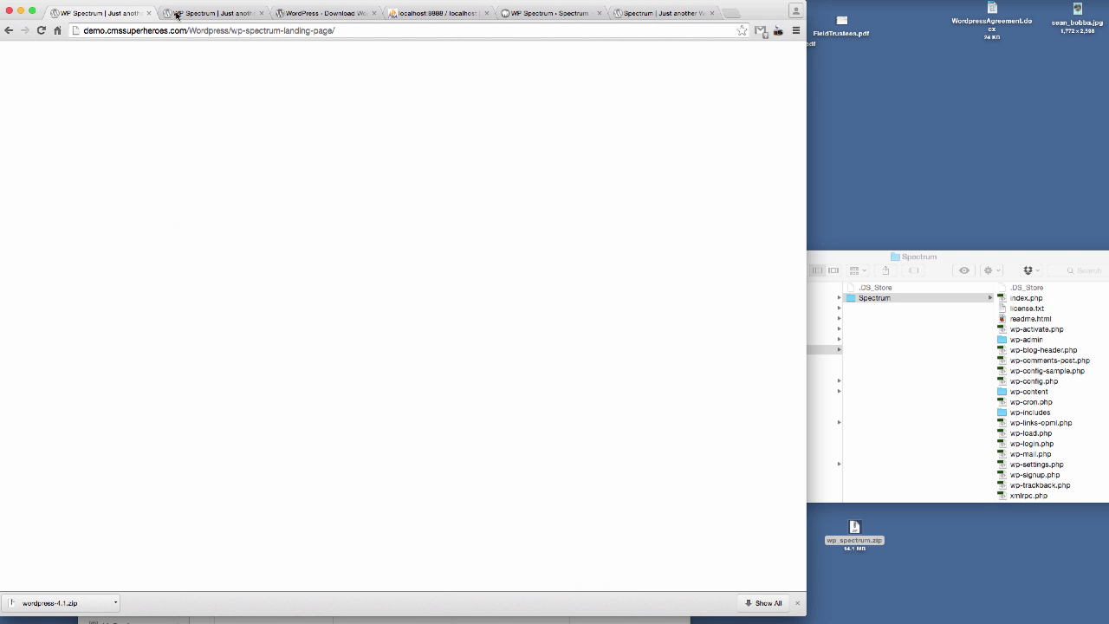
pyautogui.click(209, 14)
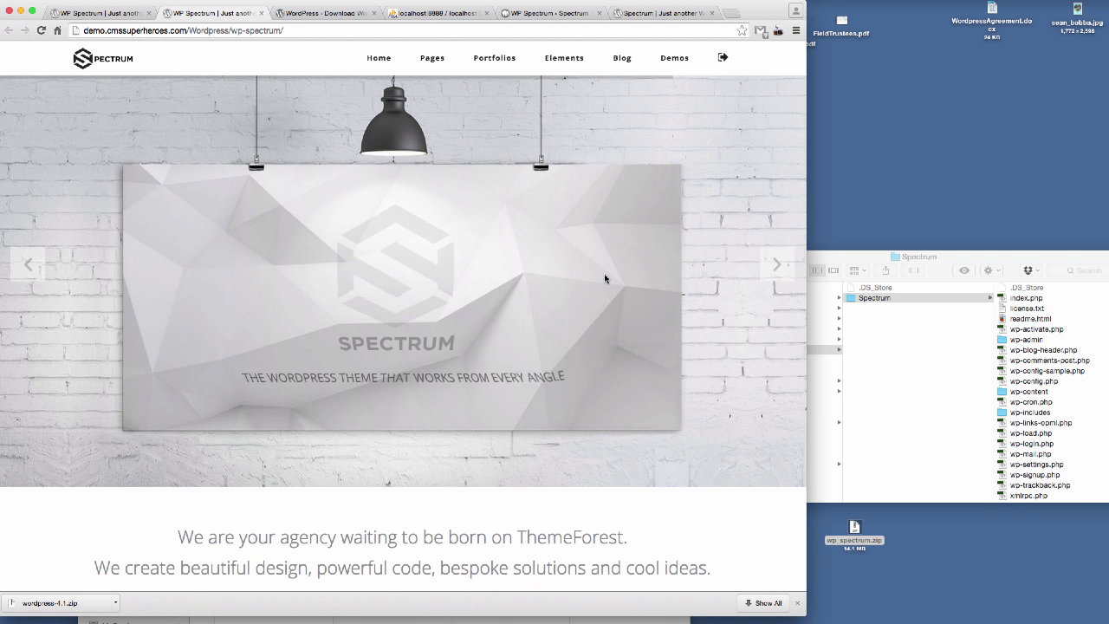
pyautogui.scroll(-2, 604, 277)
pyautogui.scroll(-3, 604, 277)
pyautogui.scroll(-3, 604, 277)
pyautogui.scroll(-2, 604, 278)
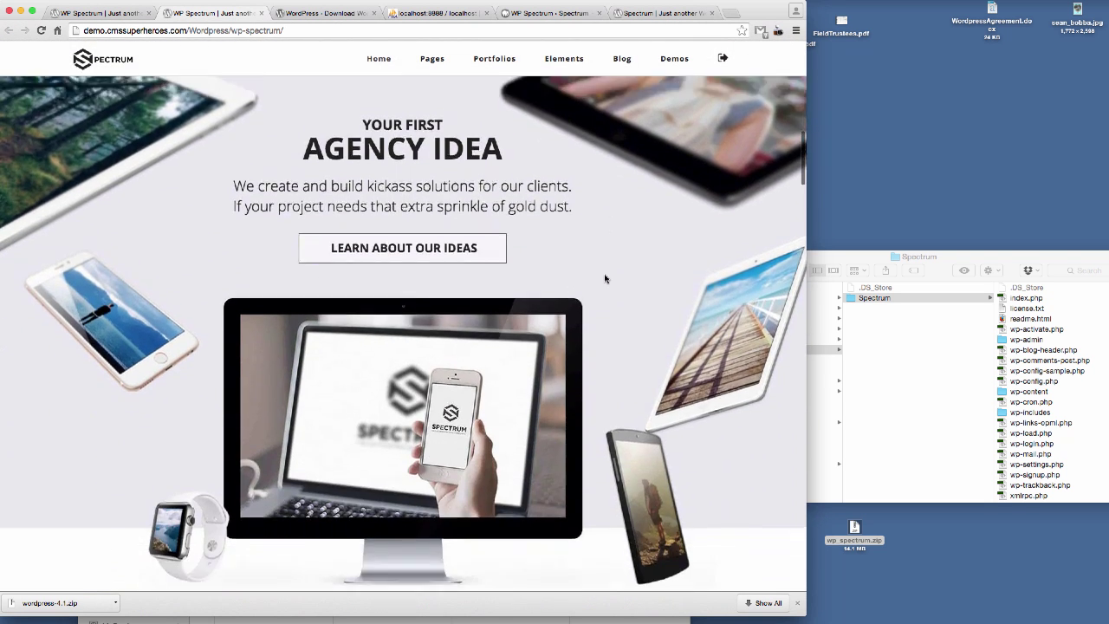
pyautogui.scroll(-2, 604, 278)
pyautogui.scroll(-1, 604, 277)
pyautogui.scroll(-2, 604, 278)
pyautogui.scroll(-2, 605, 278)
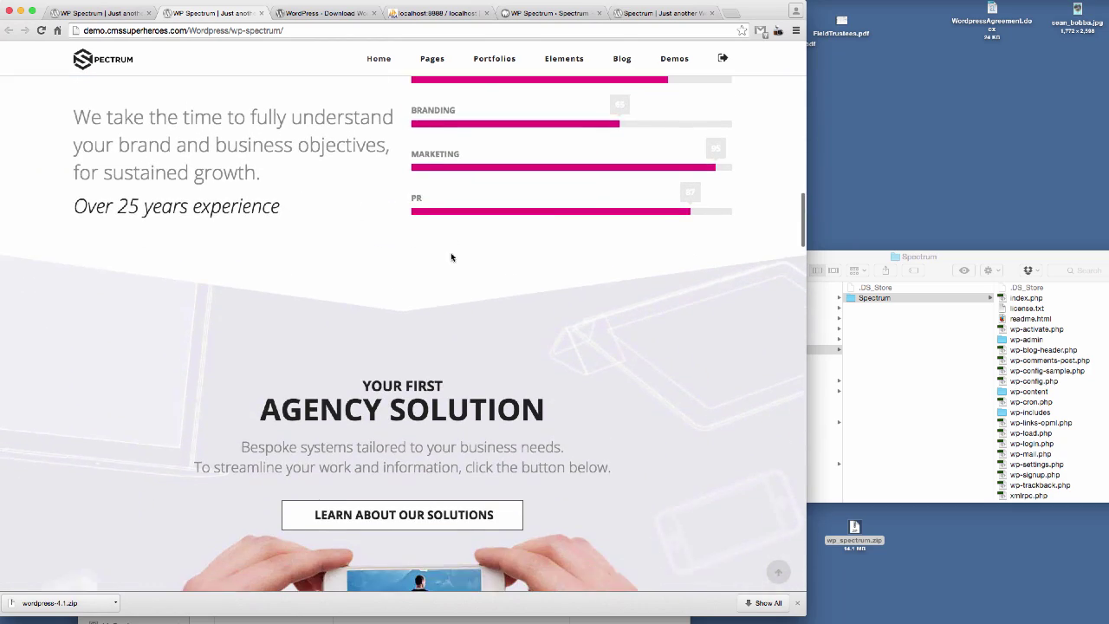
pyautogui.scroll(-2, 605, 278)
pyautogui.scroll(-2, 605, 278)
pyautogui.scroll(-1, 631, 249)
pyautogui.scroll(-3, 630, 249)
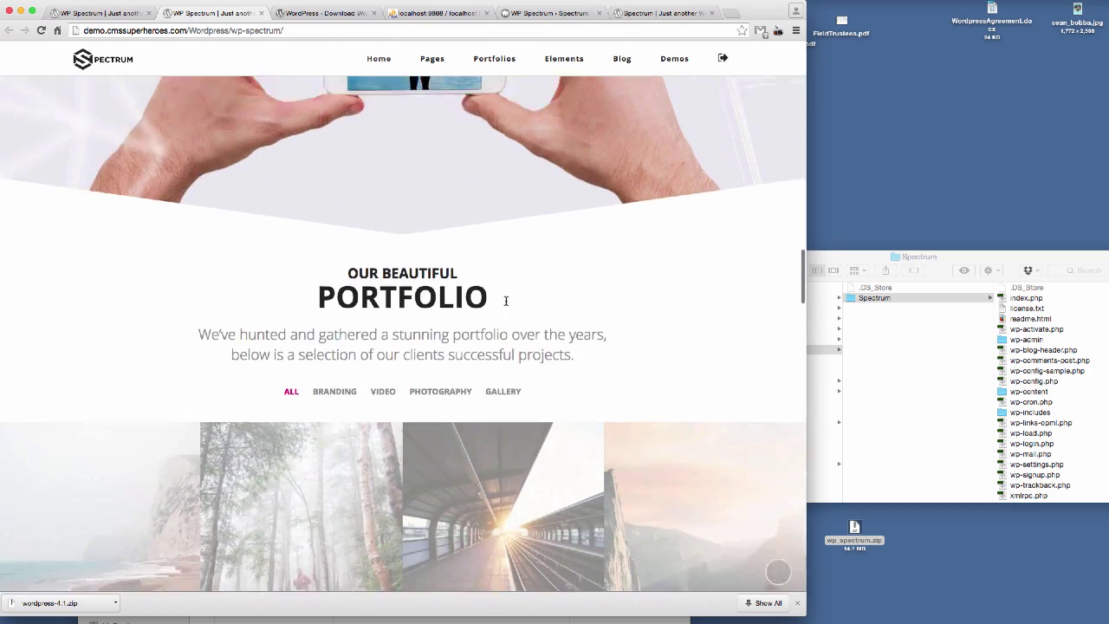
pyautogui.scroll(-4, 606, 260)
pyautogui.scroll(-4, 563, 278)
pyautogui.scroll(-4, 507, 301)
pyautogui.scroll(-5, 506, 300)
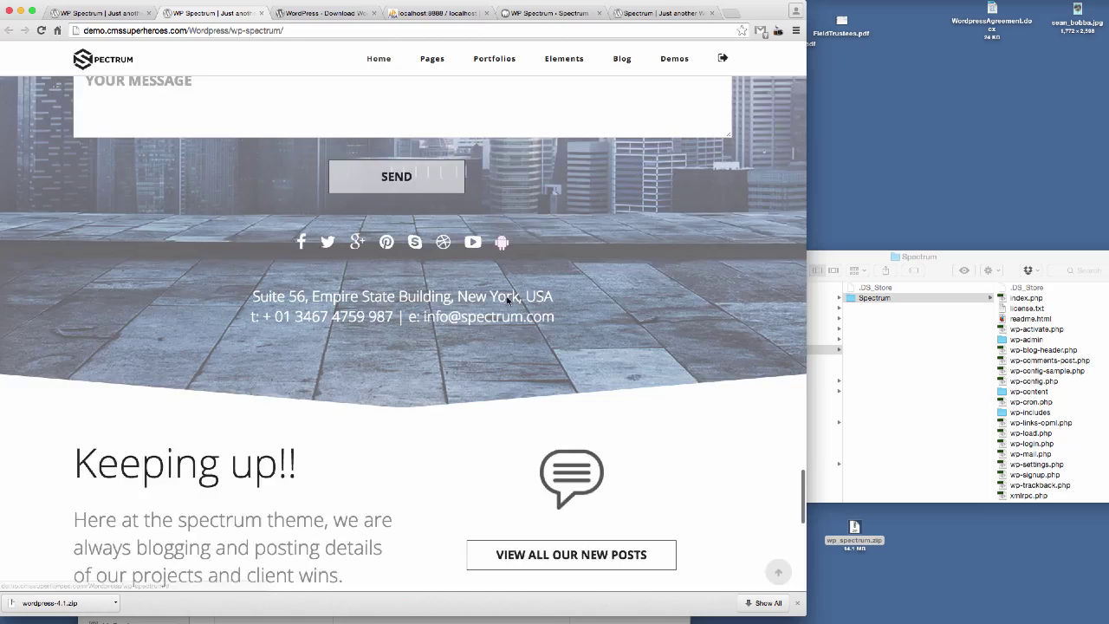
pyautogui.scroll(-5, 507, 301)
pyautogui.scroll(-2, 507, 301)
pyautogui.scroll(1, 507, 301)
pyautogui.scroll(5, 507, 301)
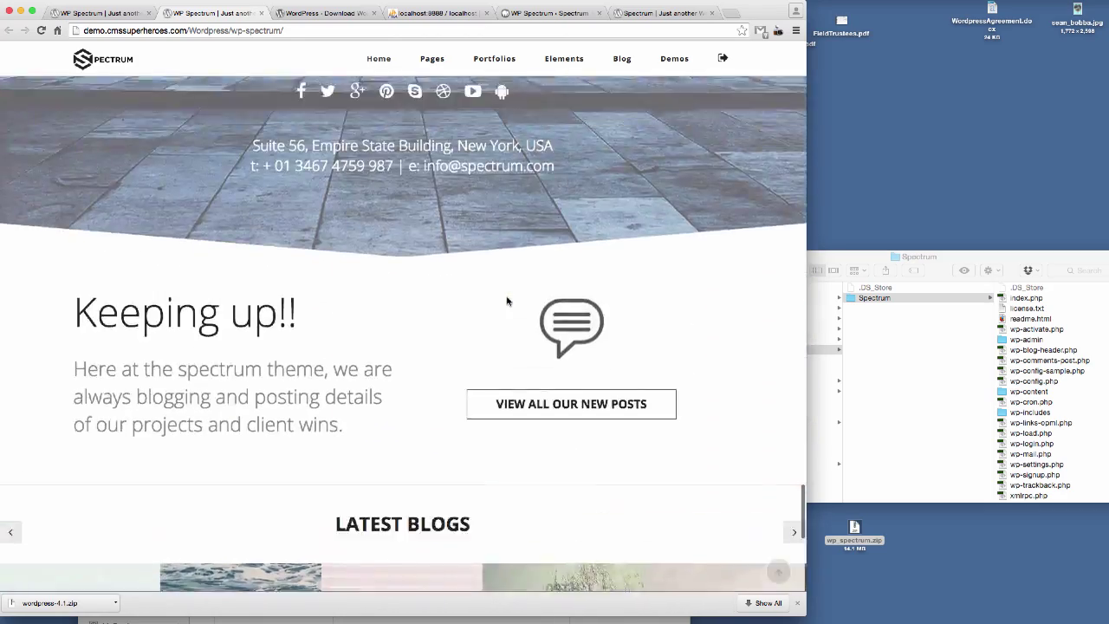
pyautogui.scroll(5, 507, 301)
pyautogui.scroll(5, 506, 301)
pyautogui.scroll(5, 507, 301)
pyautogui.scroll(5, 507, 300)
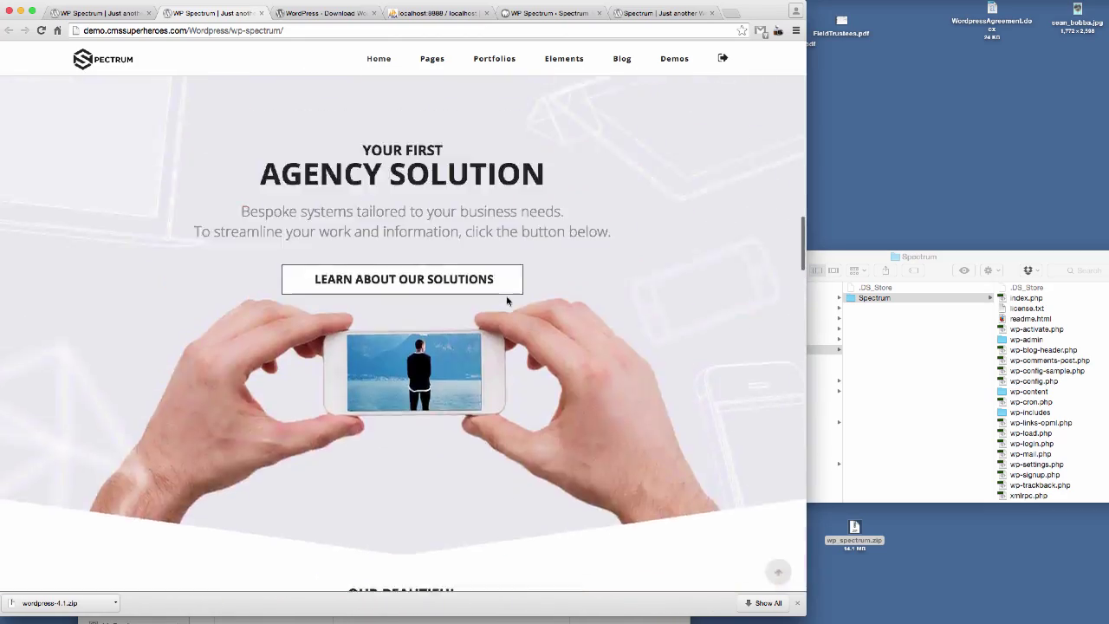
pyautogui.scroll(5, 507, 301)
pyautogui.scroll(5, 506, 301)
pyautogui.scroll(3, 507, 299)
pyautogui.scroll(3, 507, 299)
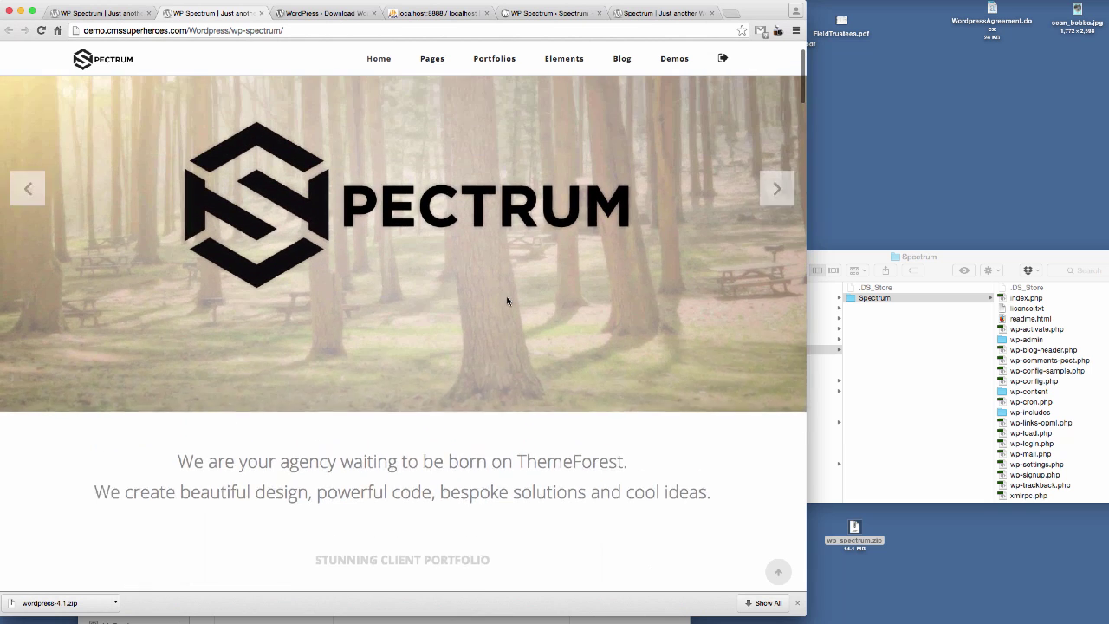
pyautogui.scroll(1, 507, 299)
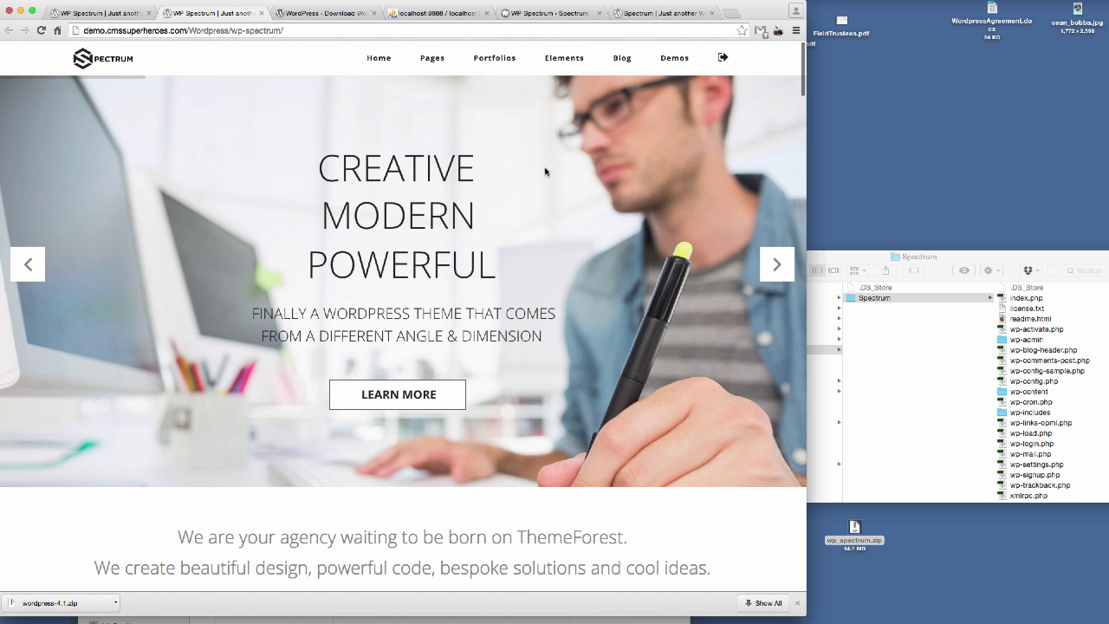
# Step: Return to the WP Spectrum Demo Content page showing 'Import is finished.'
pyautogui.click(546, 12)
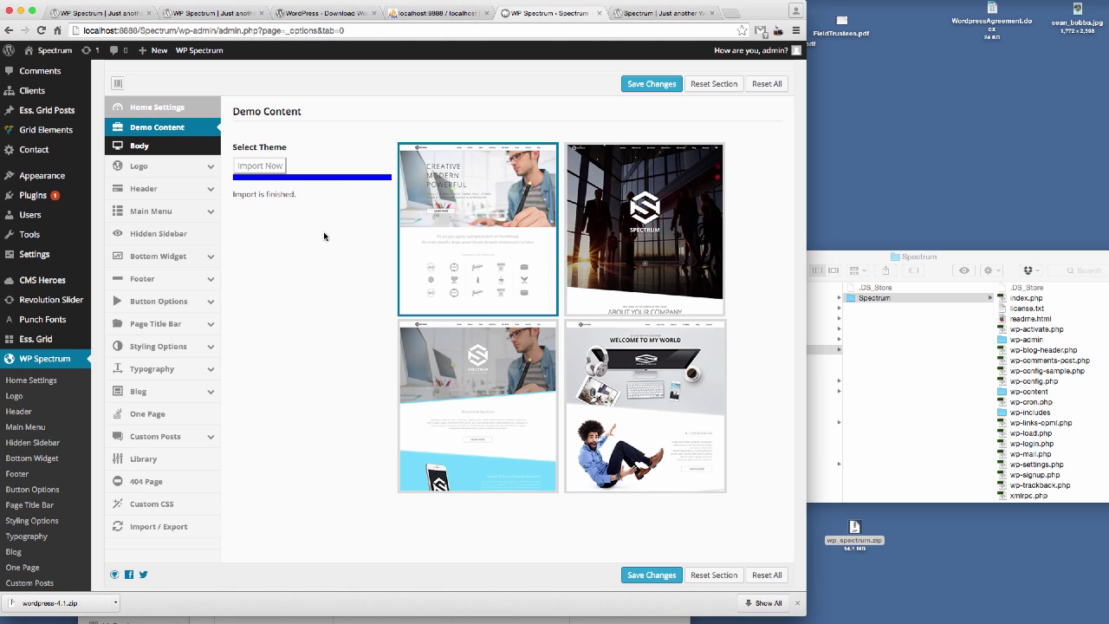
# Step: Reload localhost:8888/Spectrum and scroll through the imported demo posts like Beautiful Examples
pyautogui.click(657, 14)
pyautogui.click(339, 30)
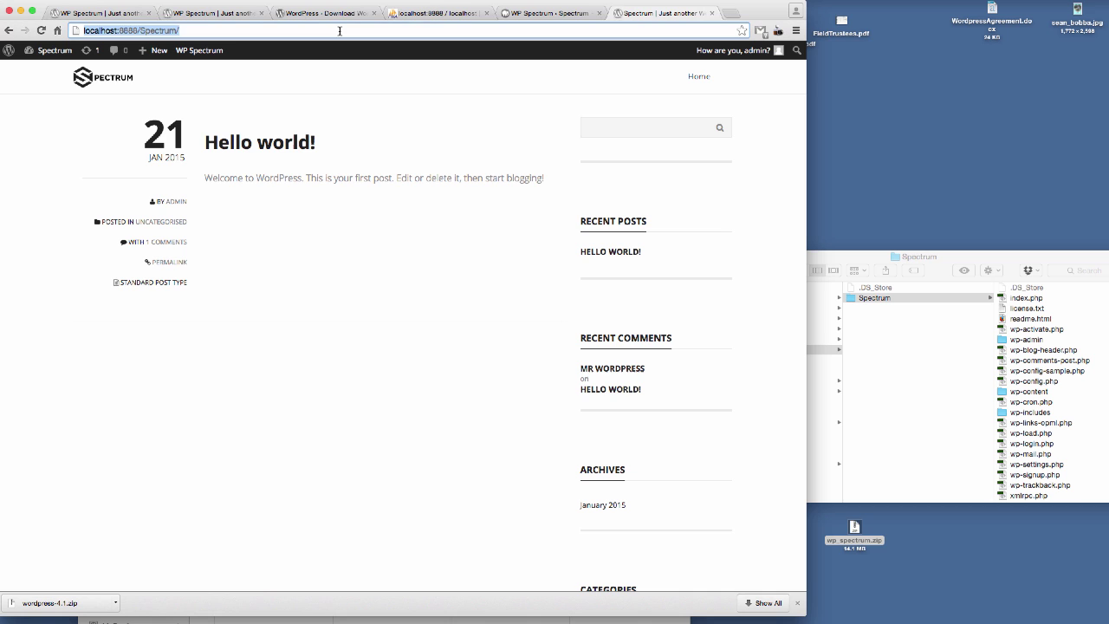
pyautogui.press('Return')
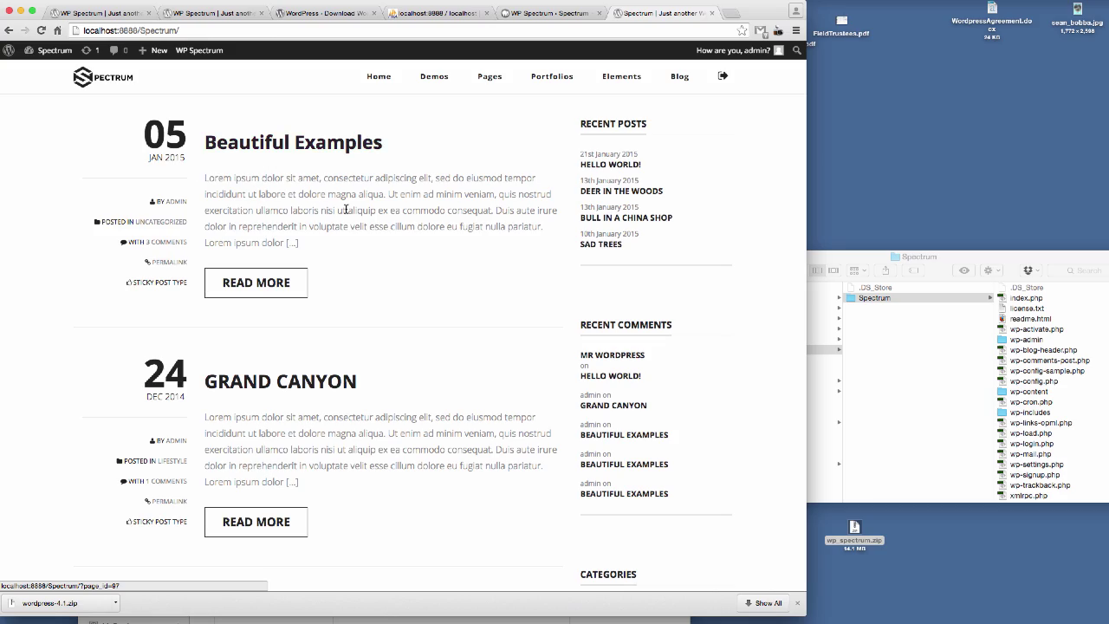
pyautogui.scroll(-10, 483, 253)
pyautogui.scroll(-5, 483, 253)
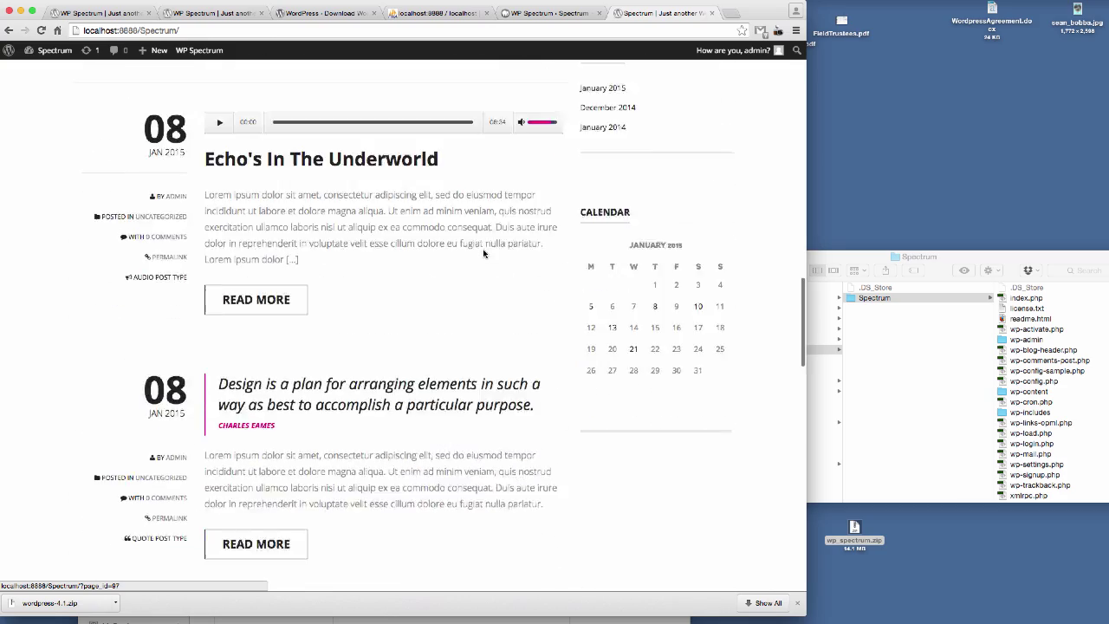
pyautogui.scroll(-5, 484, 253)
pyautogui.scroll(20, 484, 253)
pyautogui.scroll(3, 483, 253)
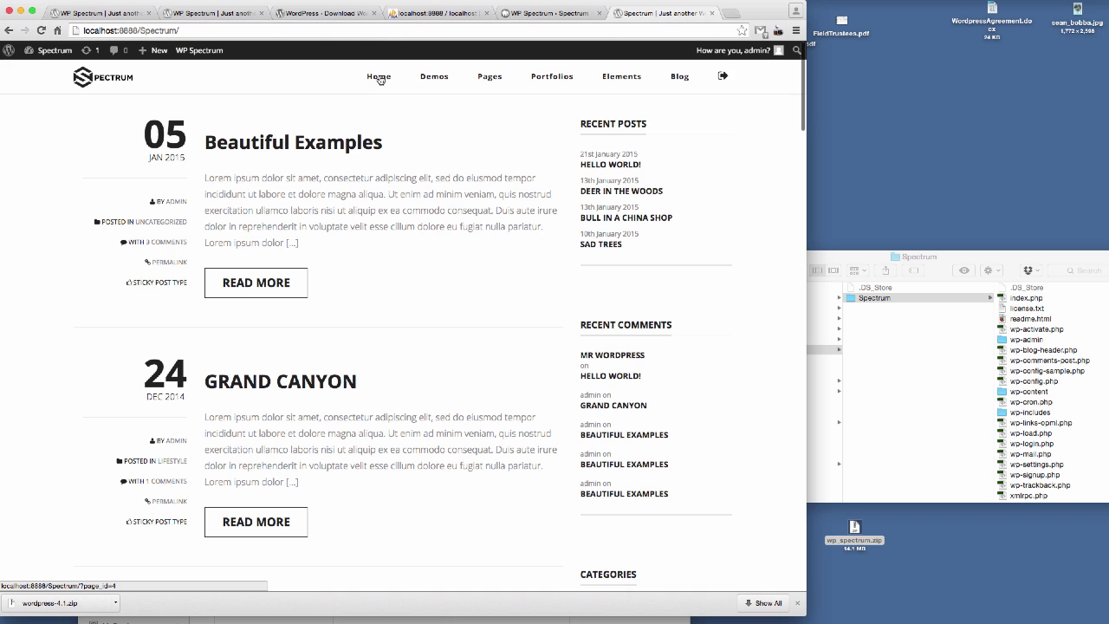
# Step: Open the Home page and scroll through its grey image placeholders and home-slider error
pyautogui.click(379, 77)
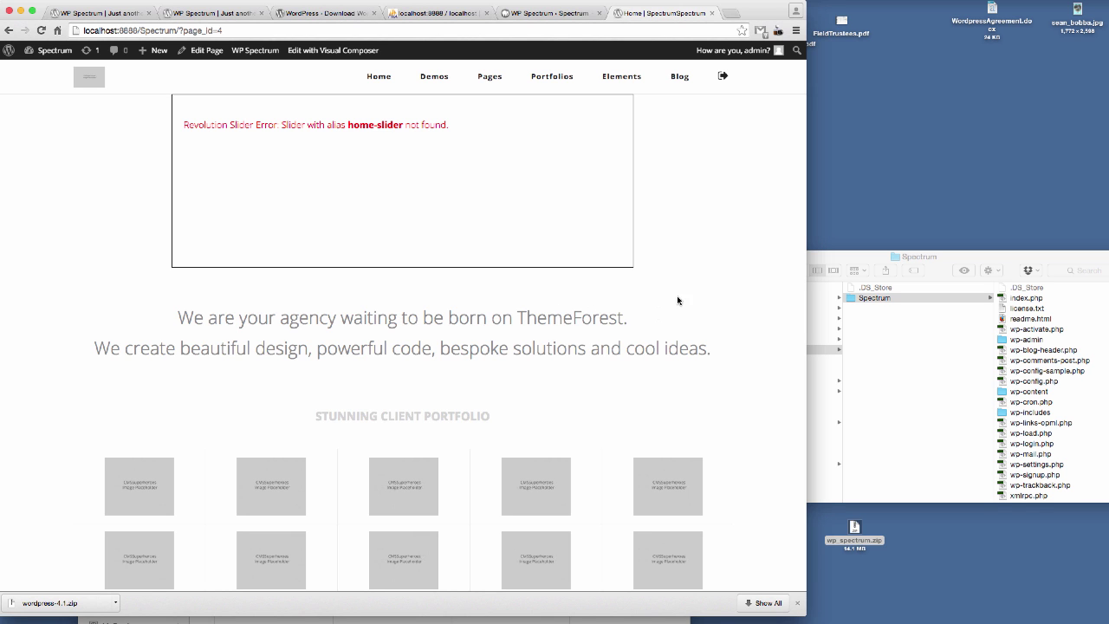
pyautogui.scroll(-3, 674, 295)
pyautogui.scroll(-1, 693, 286)
pyautogui.scroll(-4, 713, 284)
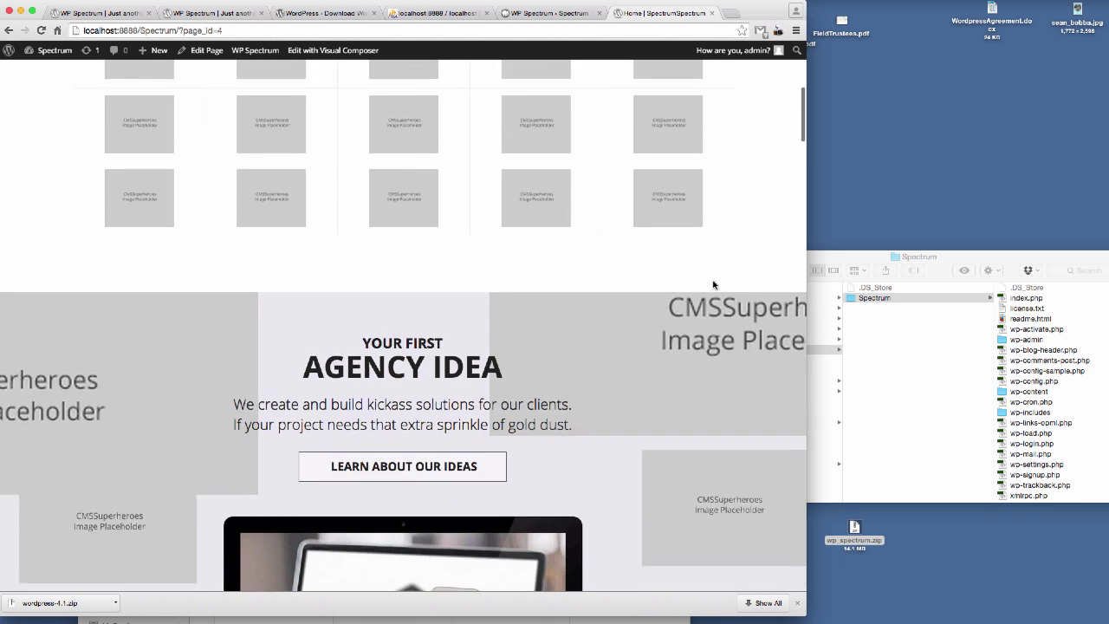
pyautogui.scroll(-6, 714, 286)
pyautogui.scroll(-4, 714, 285)
pyautogui.scroll(-3, 714, 286)
pyautogui.scroll(-5, 714, 285)
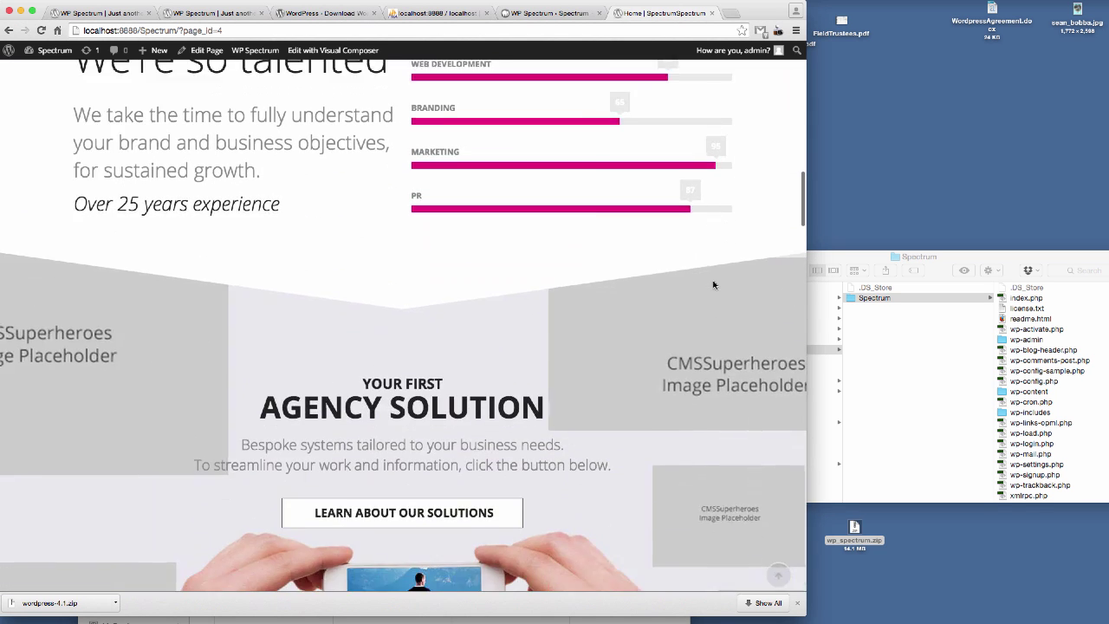
pyautogui.scroll(-5, 714, 284)
pyautogui.scroll(-1, 714, 284)
pyautogui.scroll(-4, 716, 283)
pyautogui.scroll(-1, 285, 347)
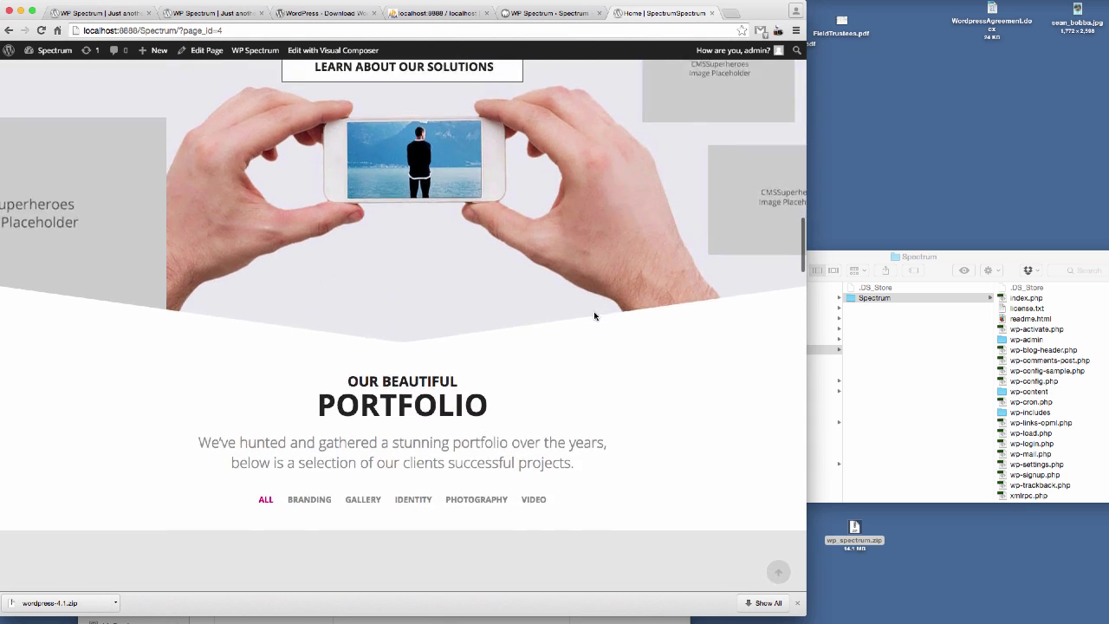
pyautogui.scroll(-5, 594, 314)
pyautogui.scroll(-5, 638, 306)
pyautogui.scroll(-5, 583, 303)
pyautogui.scroll(-1, 555, 310)
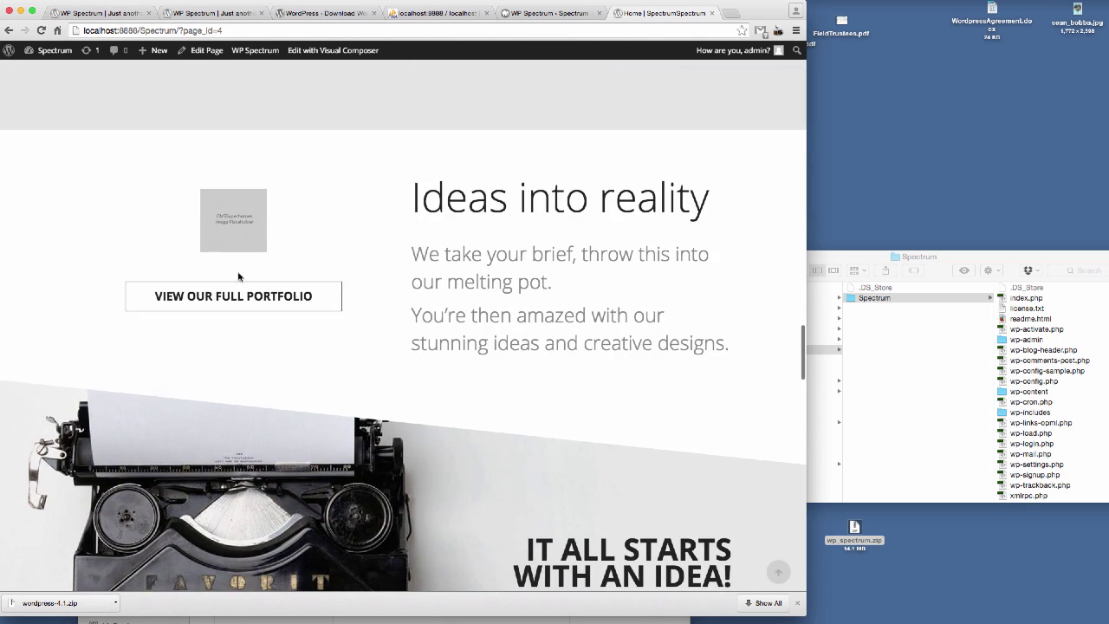
pyautogui.scroll(-5, 547, 314)
pyautogui.scroll(-2, 548, 314)
pyautogui.scroll(-4, 550, 315)
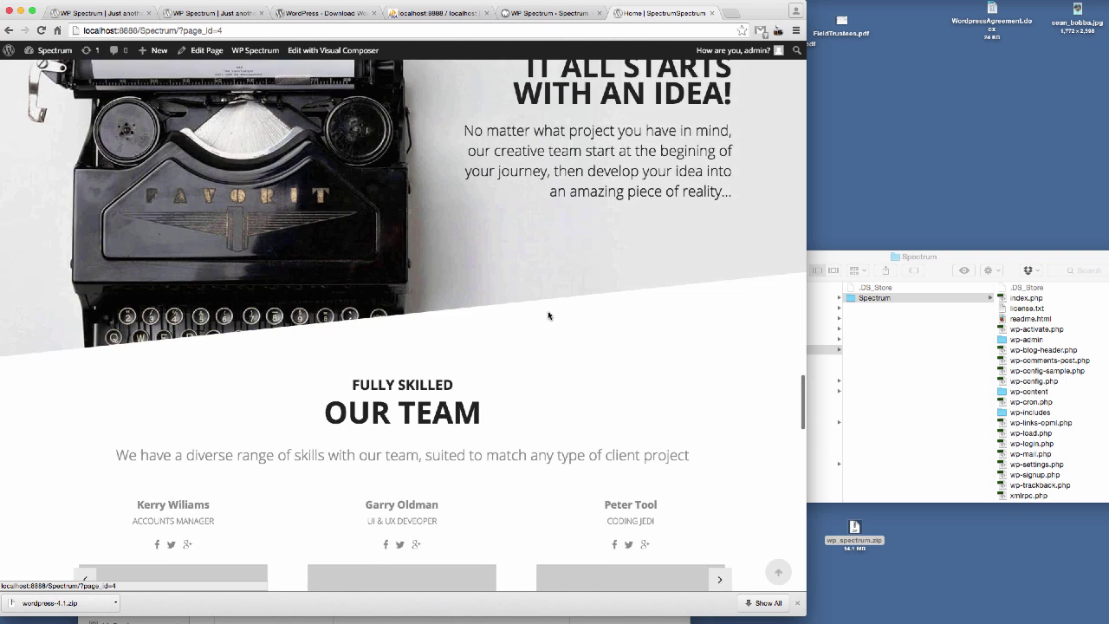
pyautogui.scroll(-3, 548, 315)
pyautogui.scroll(-3, 436, 331)
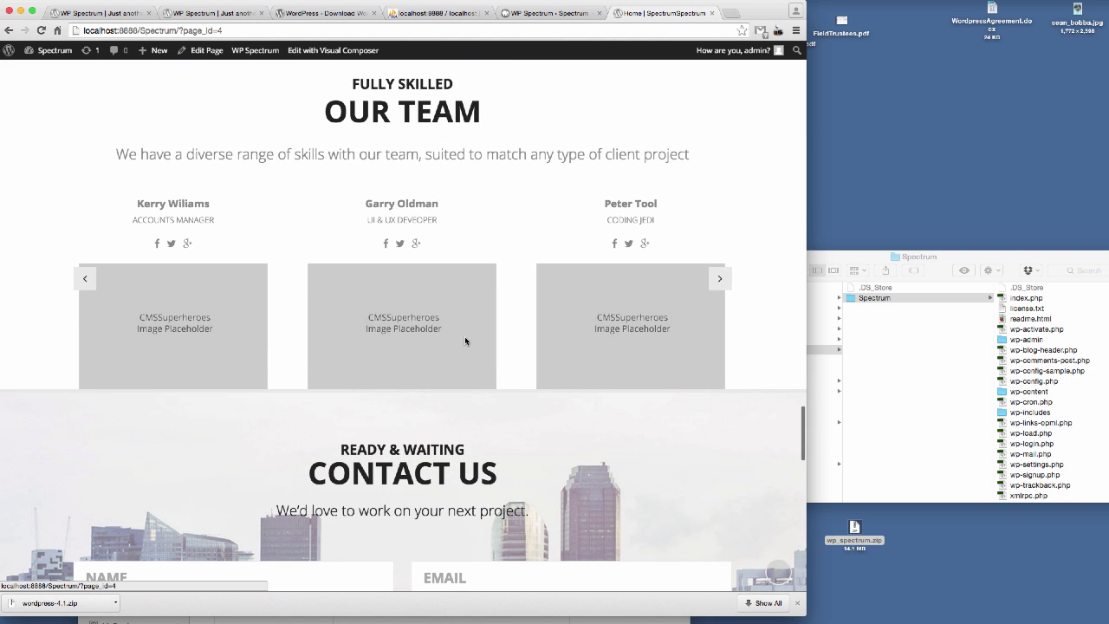
pyautogui.scroll(-4, 604, 323)
pyautogui.scroll(-2, 454, 378)
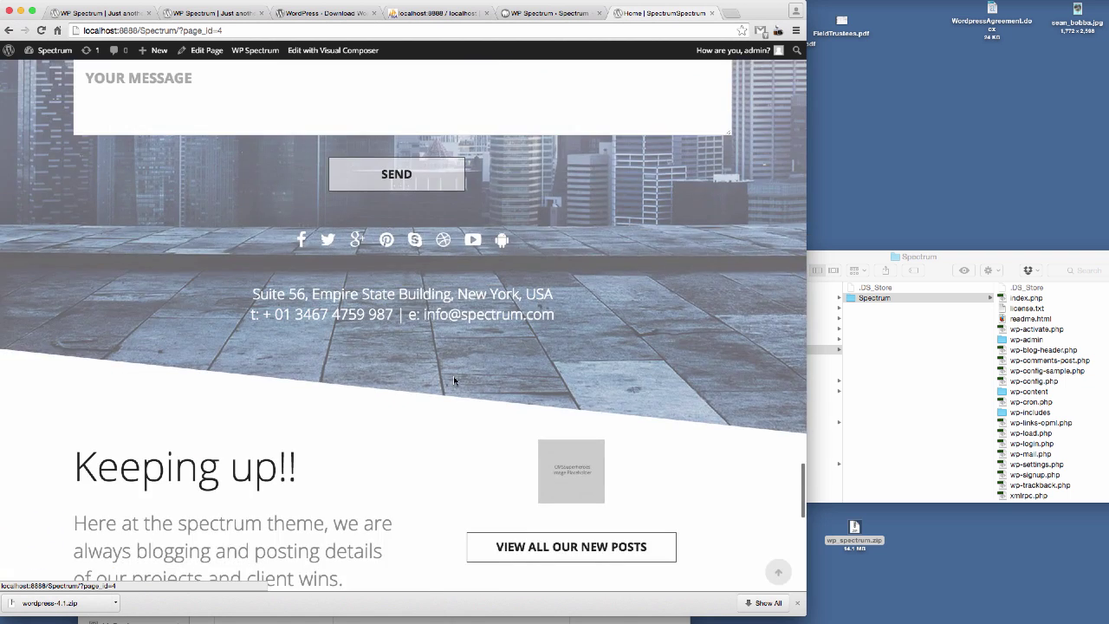
pyautogui.scroll(-2, 454, 380)
pyautogui.scroll(-3, 289, 314)
pyautogui.scroll(-2, 465, 361)
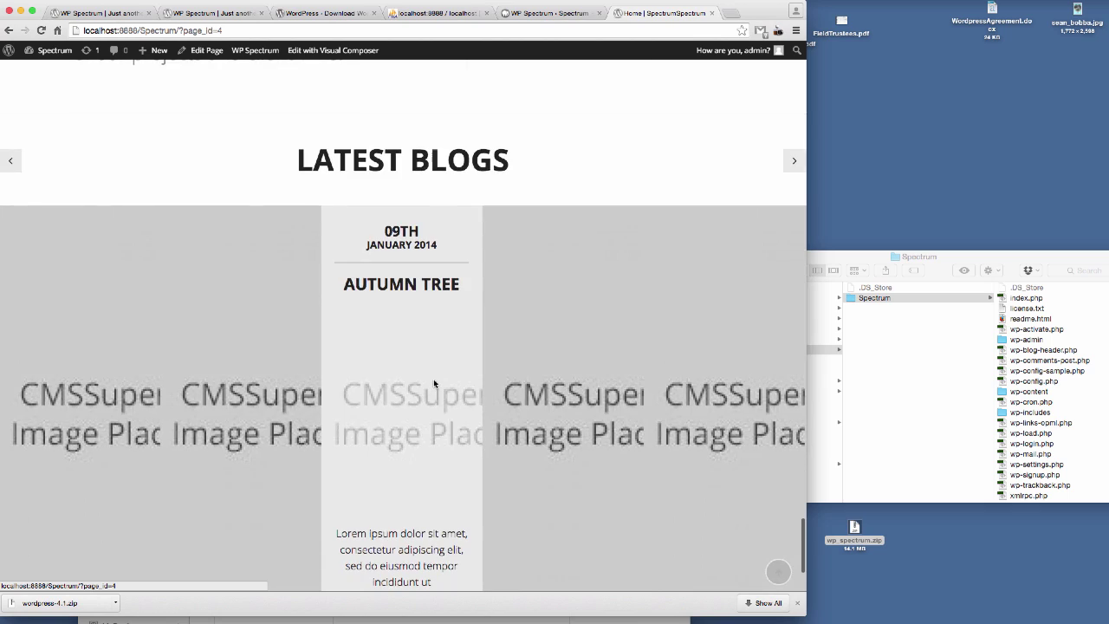
pyautogui.scroll(5, 433, 378)
pyautogui.scroll(5, 438, 359)
pyautogui.scroll(2, 460, 312)
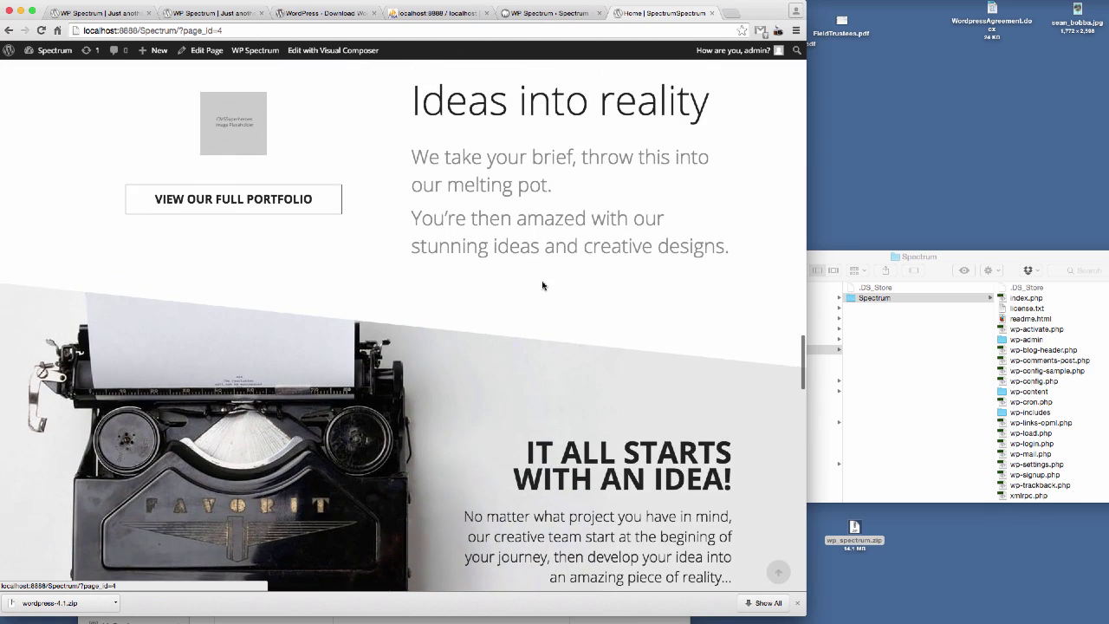
pyautogui.scroll(5, 543, 285)
pyautogui.scroll(3, 528, 282)
pyautogui.scroll(2, 502, 273)
pyautogui.scroll(3, 459, 256)
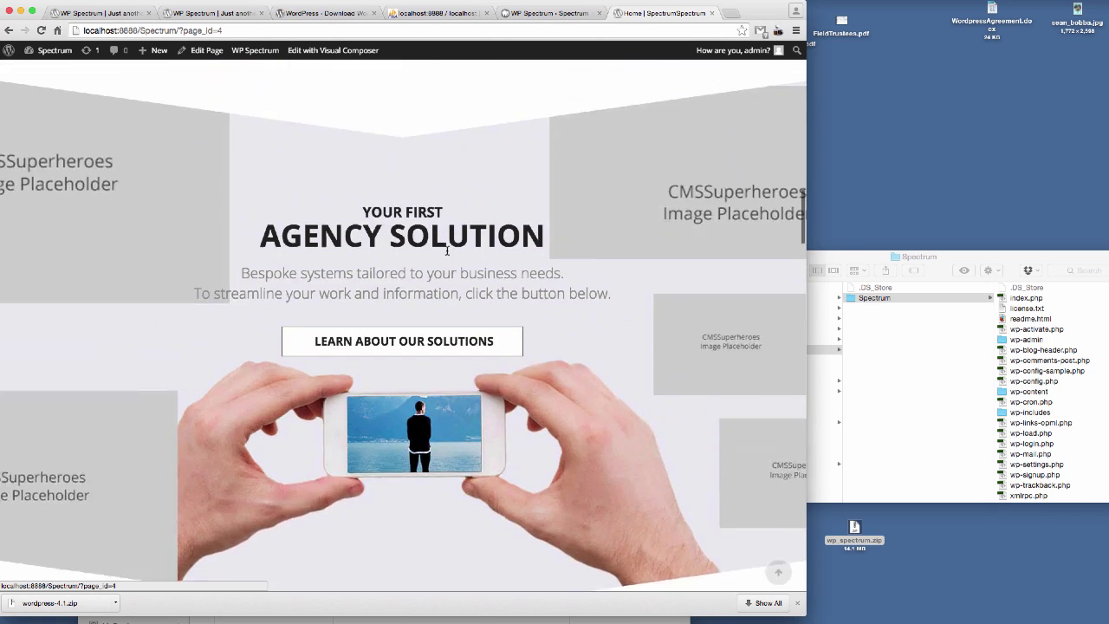
pyautogui.scroll(5, 449, 251)
pyautogui.scroll(4, 451, 249)
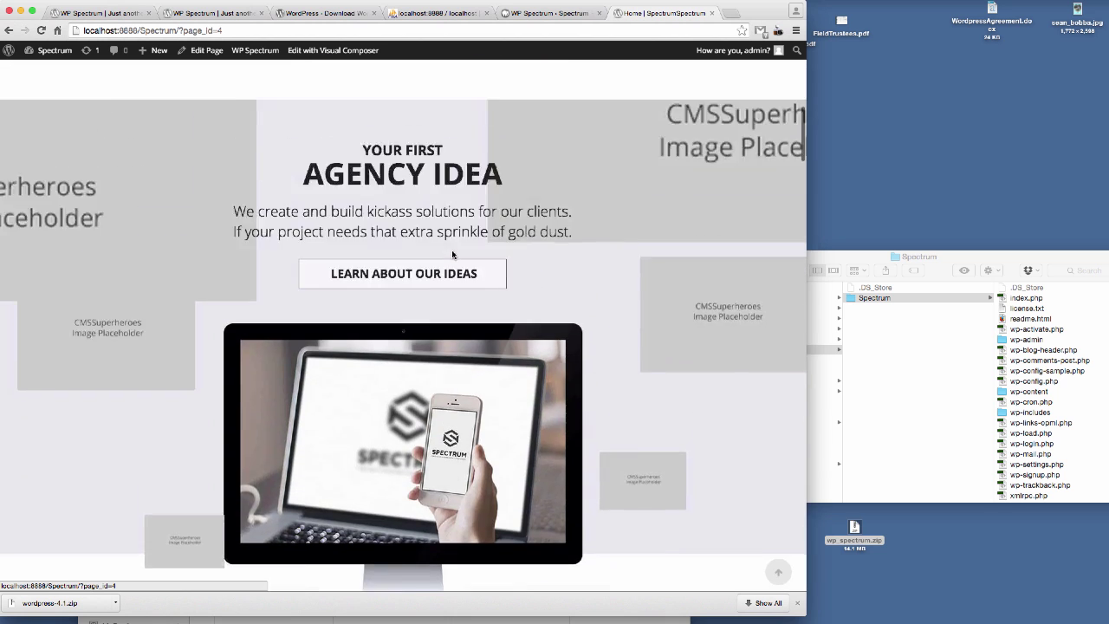
pyautogui.scroll(10, 451, 250)
pyautogui.scroll(3, 460, 254)
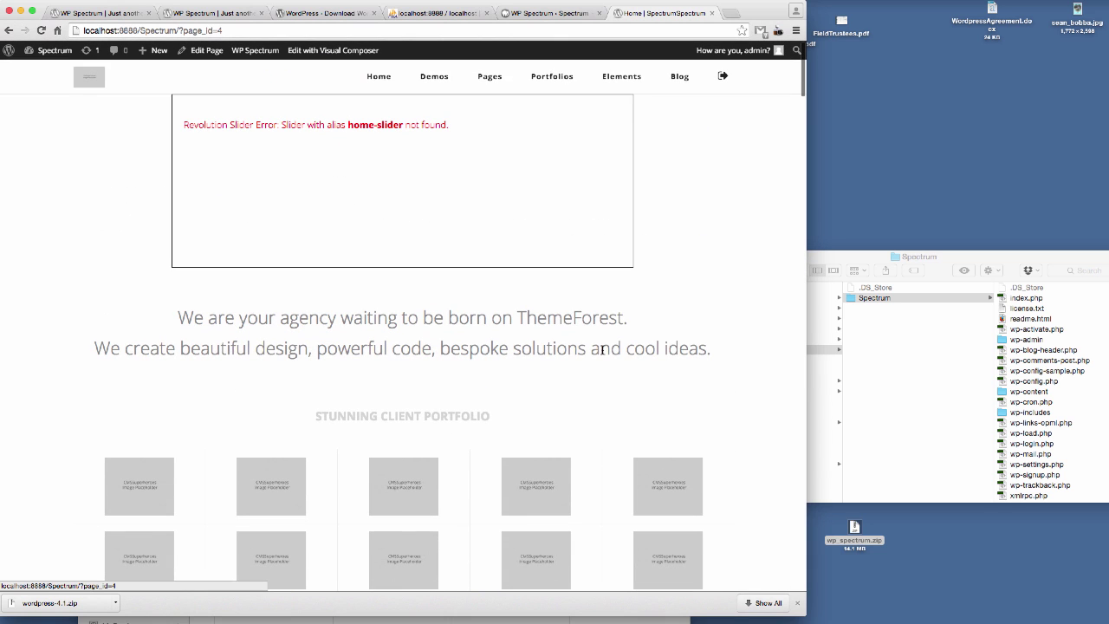
pyautogui.click(541, 10)
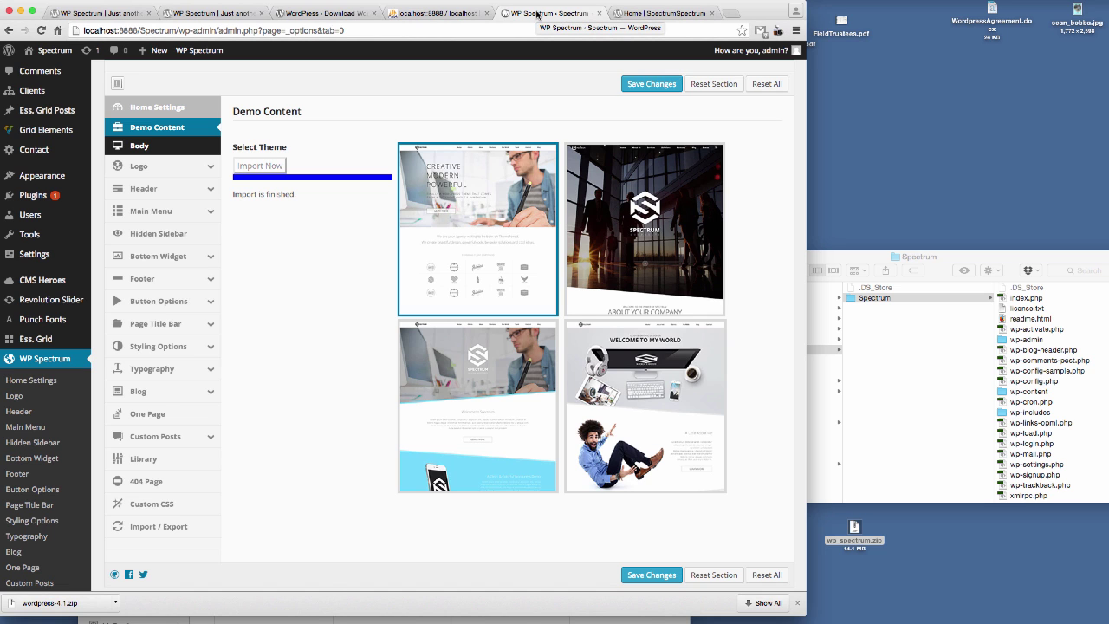
pyautogui.click(657, 12)
pyautogui.scroll(-3, 394, 355)
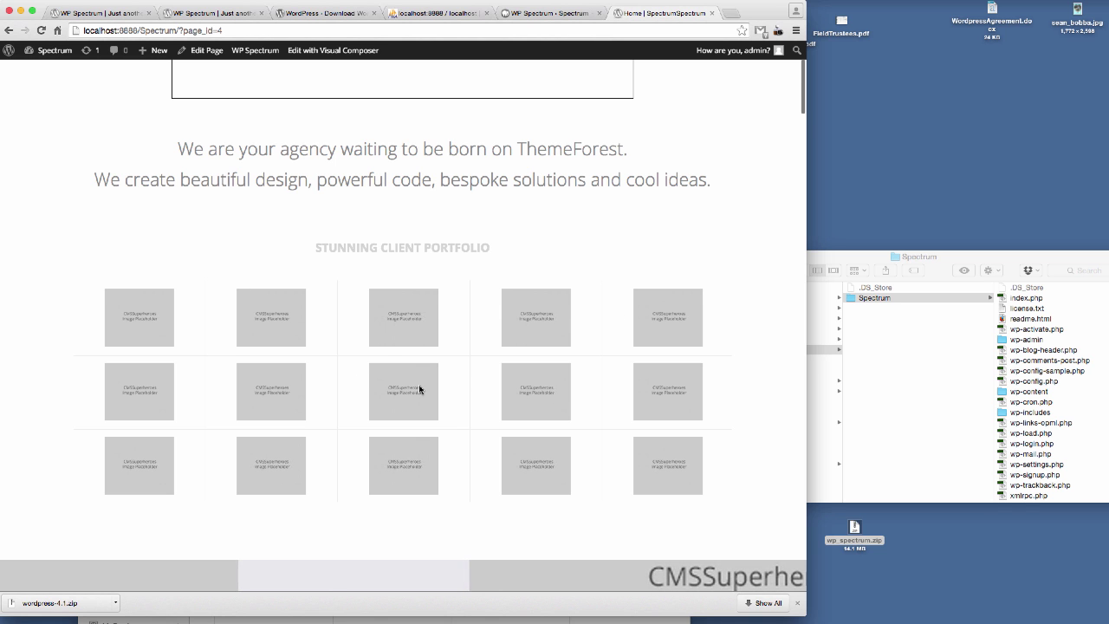
pyautogui.scroll(-3, 419, 389)
pyautogui.scroll(-5, 499, 303)
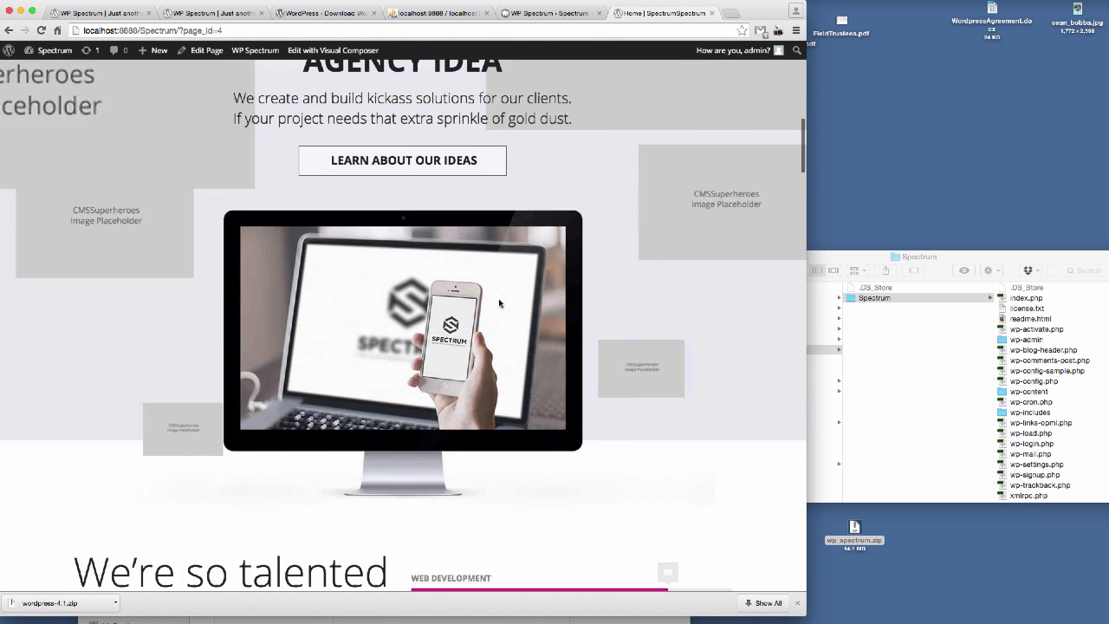
pyautogui.scroll(10, 528, 312)
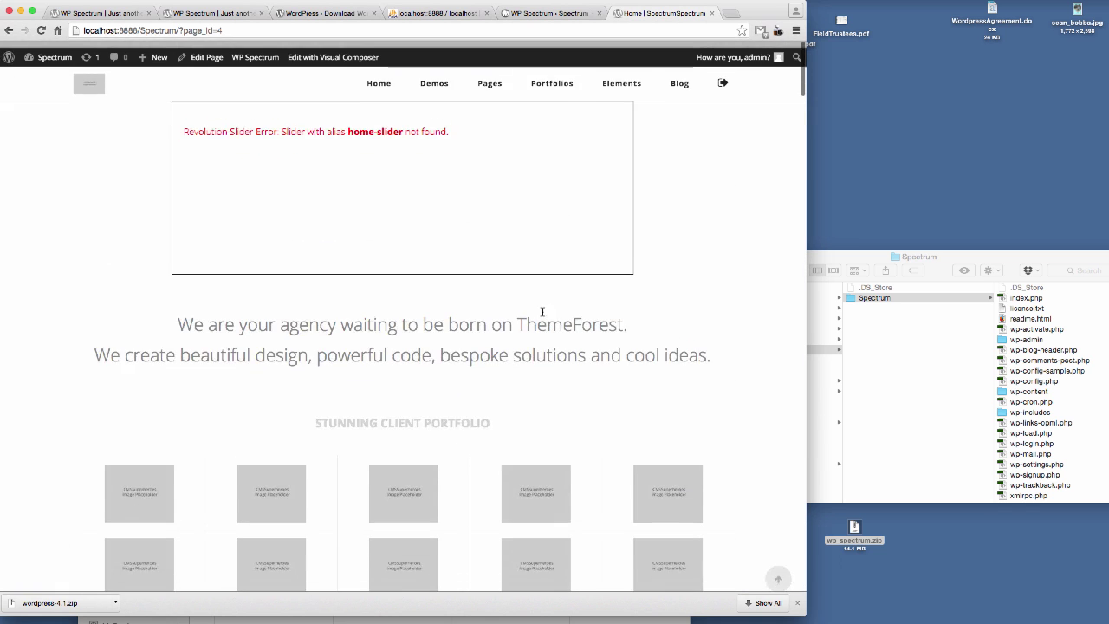